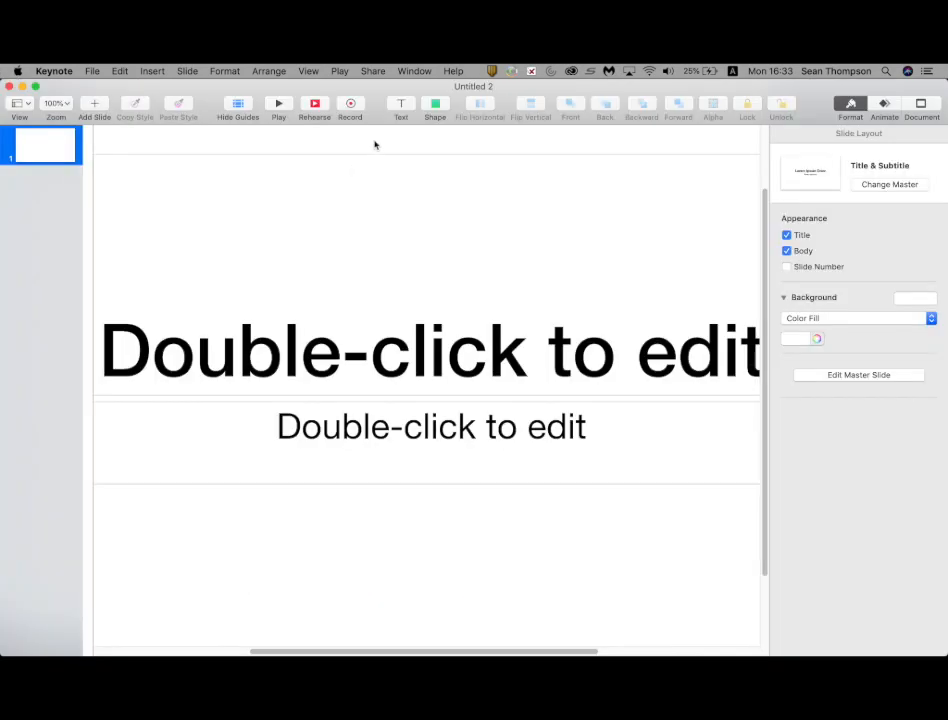
Delete all the placeholder text from the title slide.
key("super+a")
key("BackSpace")
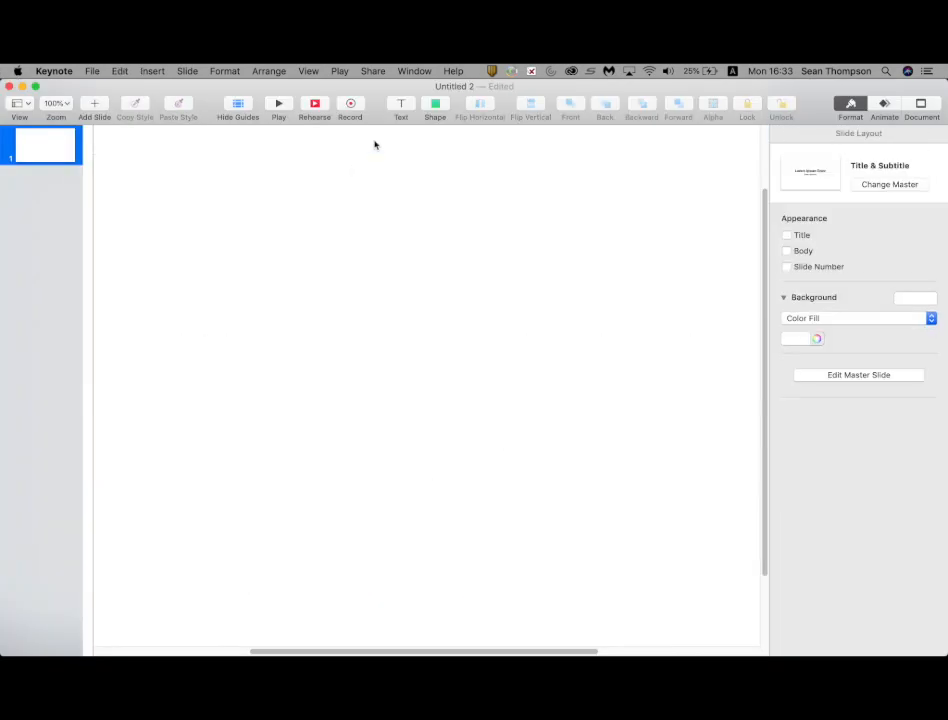
key("shift+super+0")
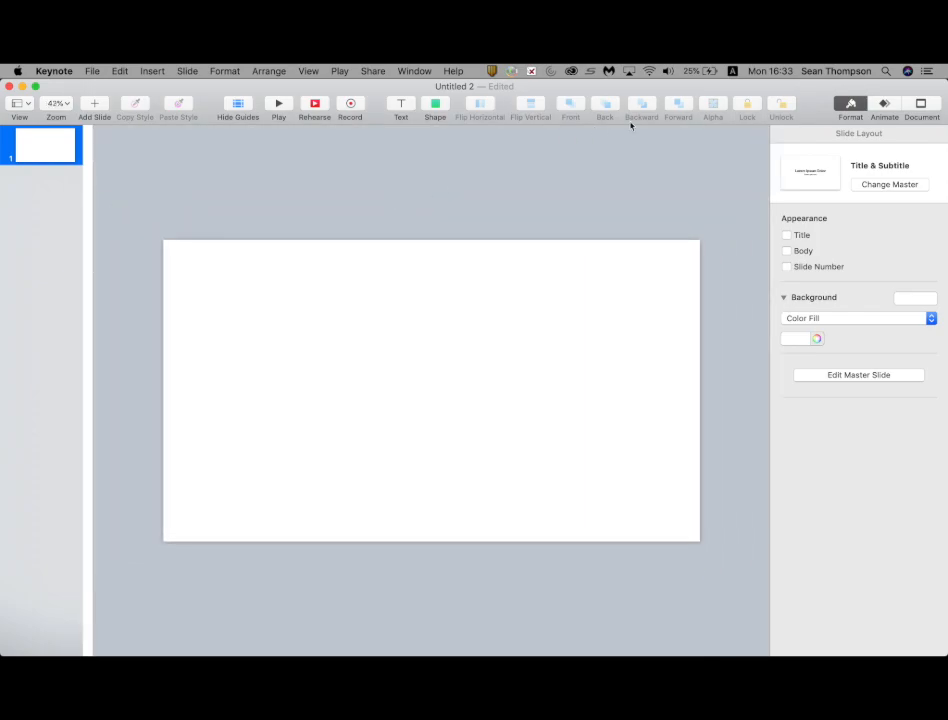
Set a custom slide size of 400 pts wide by 200 pts high.
left_click(921, 105)
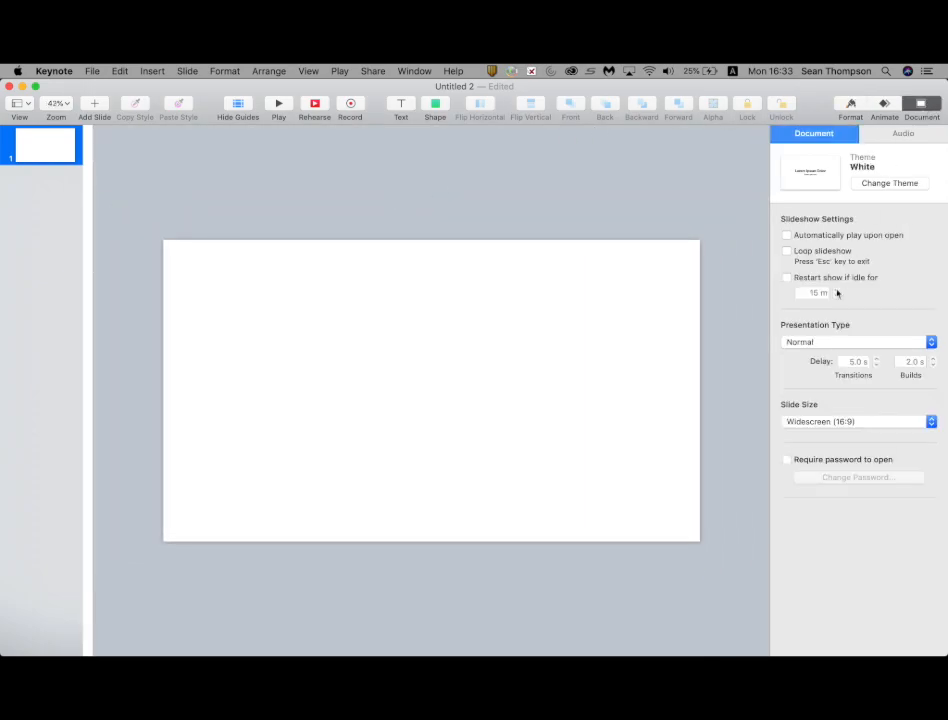
left_click(832, 424)
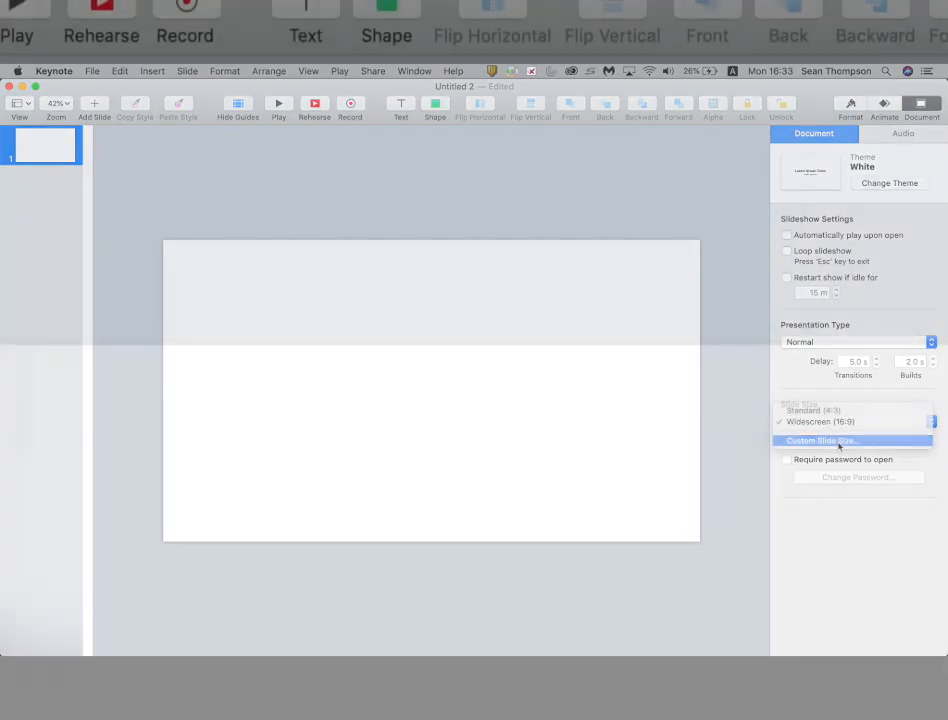
left_click(838, 441)
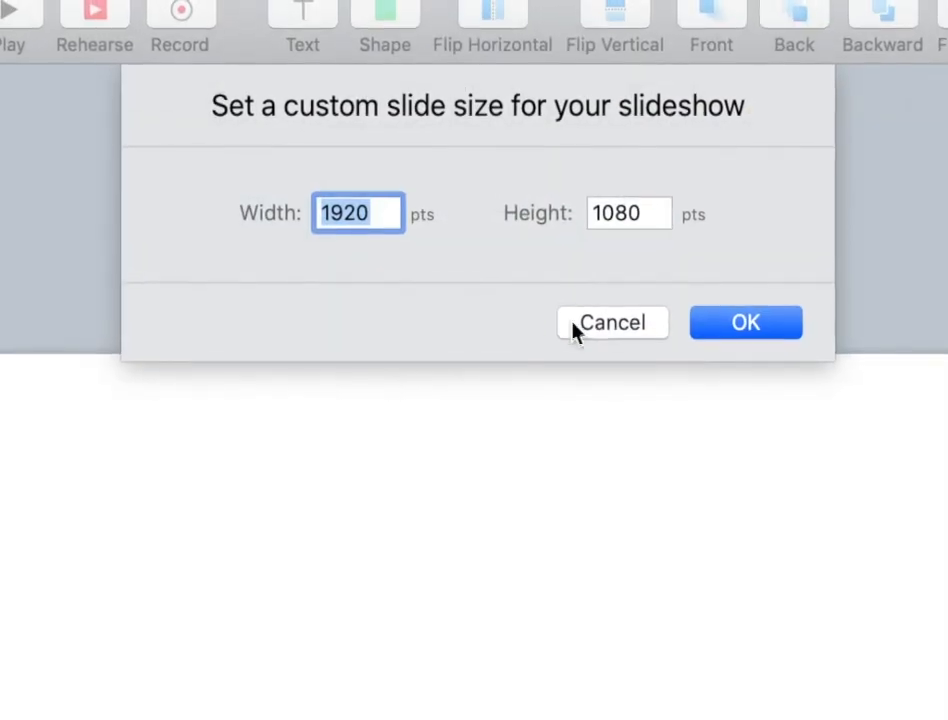
type("400")
double_click(630, 243)
type("200")
key("Return")
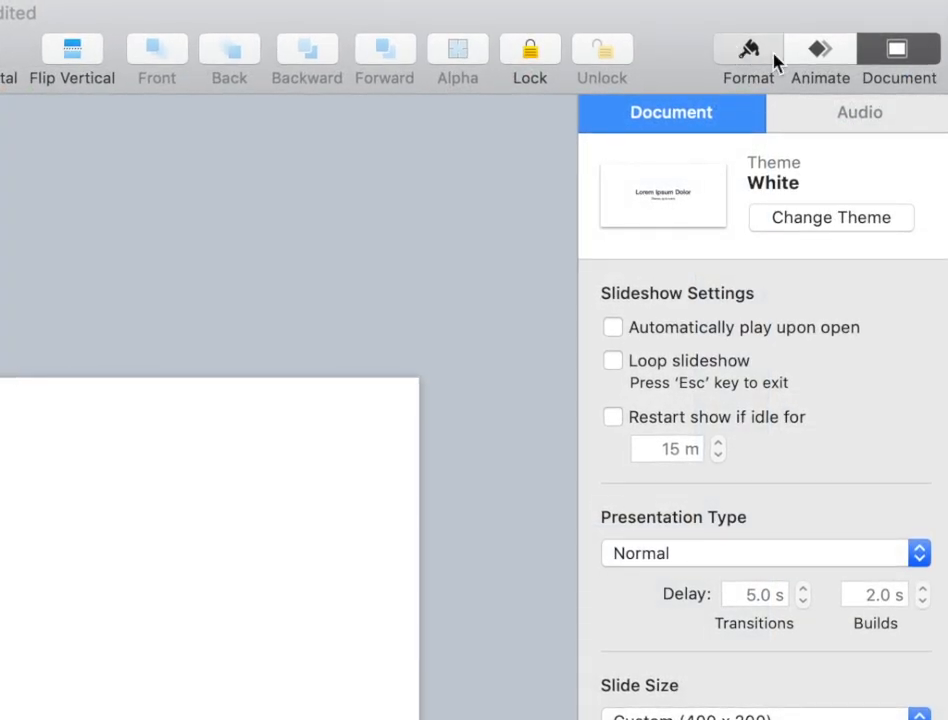
Change the font of the "Happy New Year!" text to Merry Christmas Flake.
left_click(776, 62)
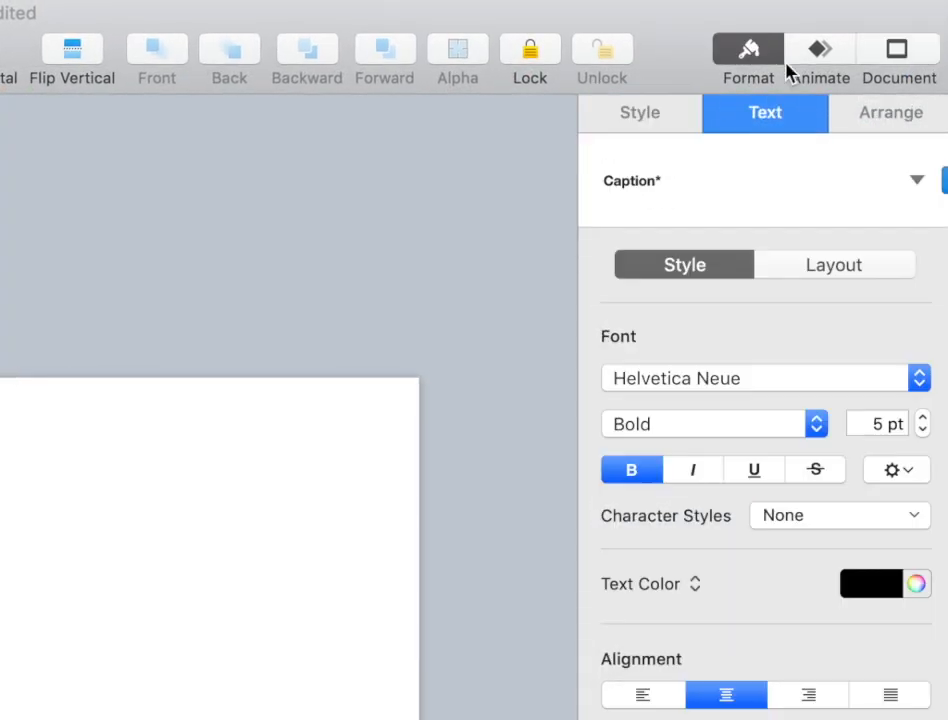
left_click(745, 389)
scroll(749, 394, "down", 10)
scroll(745, 393, "down", 8)
left_click(745, 393)
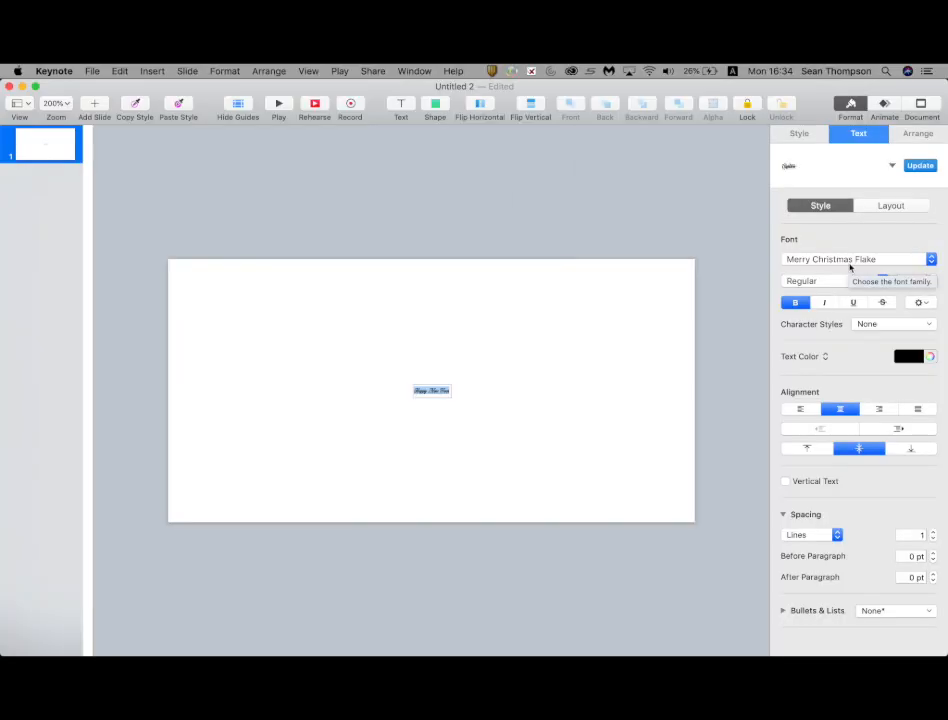
Enlarge the "Happy New Year!" text to span most of the slide's width and centre it near the upper edge at about x 53 pt, y 13 pt.
key("super+plus")
key("super+plus")
key("super+plus")
key("super+plus")
key("super+plus")
key("super+plus")
key("super+plus")
key("super+plus")
key("super+plus")
key("super+plus")
key("super+plus")
key("super+plus")
key("super+plus")
key("super+plus")
key("super+plus")
key("super+plus")
key("super+plus")
key("super+plus")
key("super+plus")
key("super+plus")
key("super+plus")
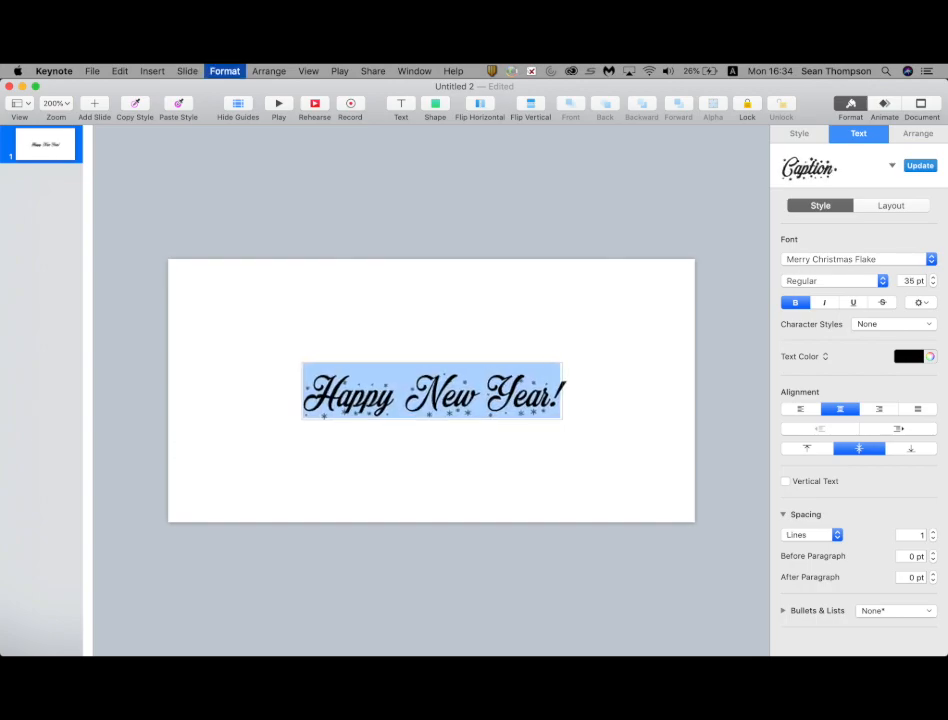
key("super+plus")
key("super+plus")
key("super+plus")
key("super+plus")
key("super+plus")
key("super+plus")
key("super+plus")
key("super+plus")
key("super+plus")
key("super+plus")
key("super+plus")
key("super+plus")
key("super+plus")
key("super+plus")
key("super+plus")
key("super+plus")
key("super+plus")
key("super+plus")
left_click_drag(590, 405, 563, 334)
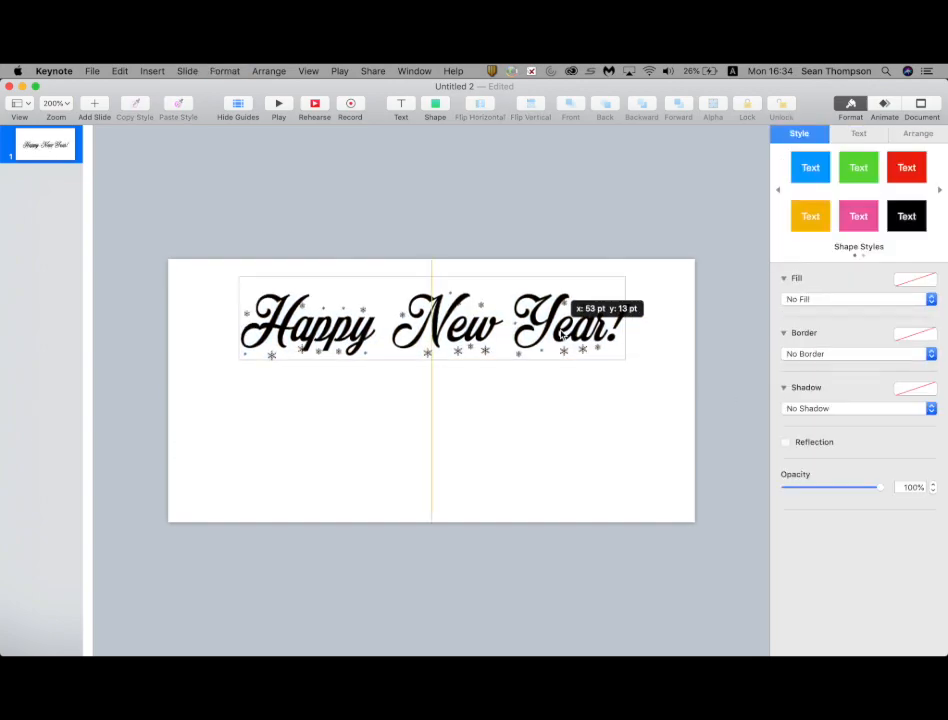
left_click(542, 417)
Copy the Santa image from the giveitaway.net holiday projects page in Chrome and paste it onto the Keynote slide.
key("super+Tab")
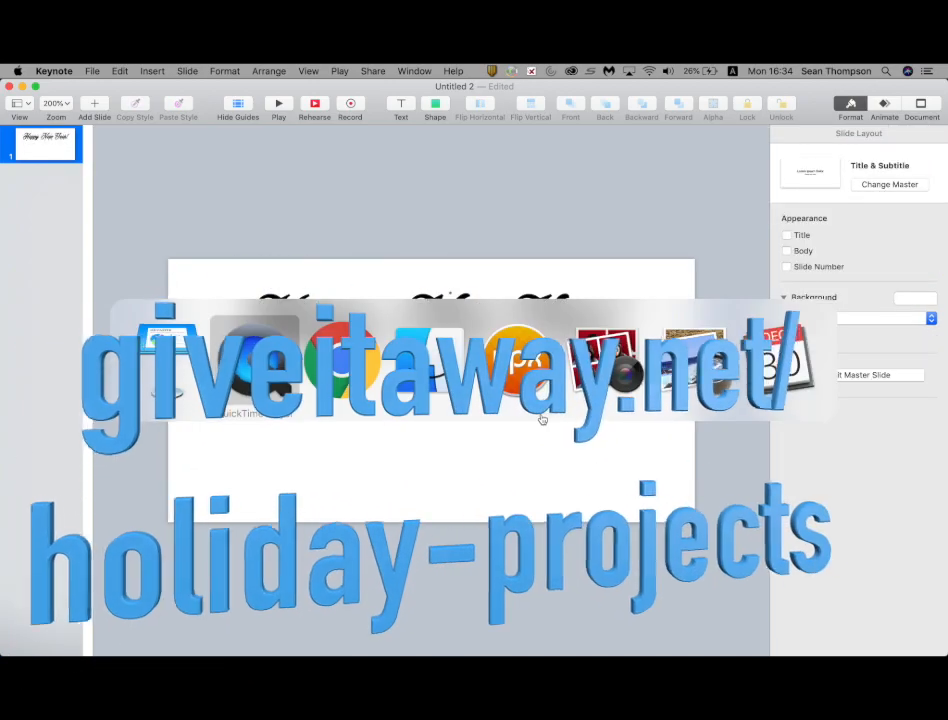
key("super+Tab")
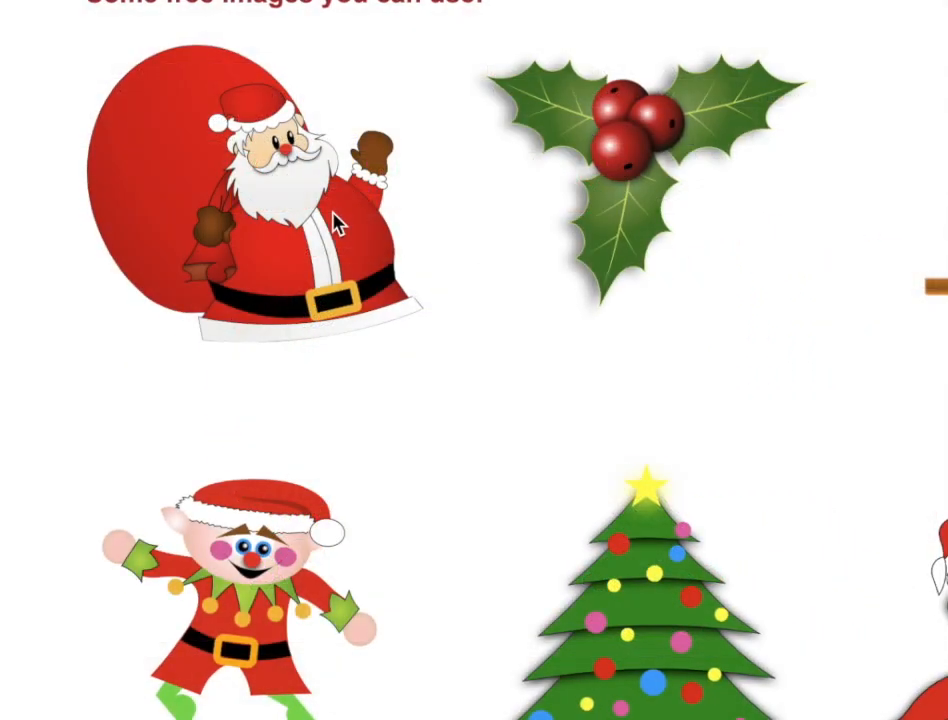
right_click(340, 351)
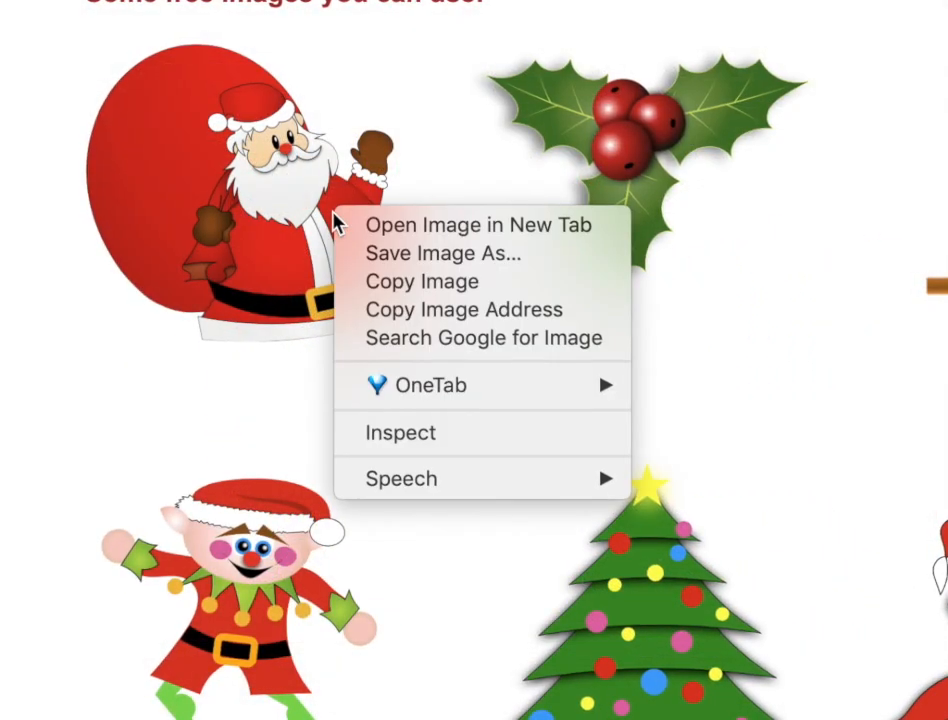
left_click(421, 283)
key("super+Tab")
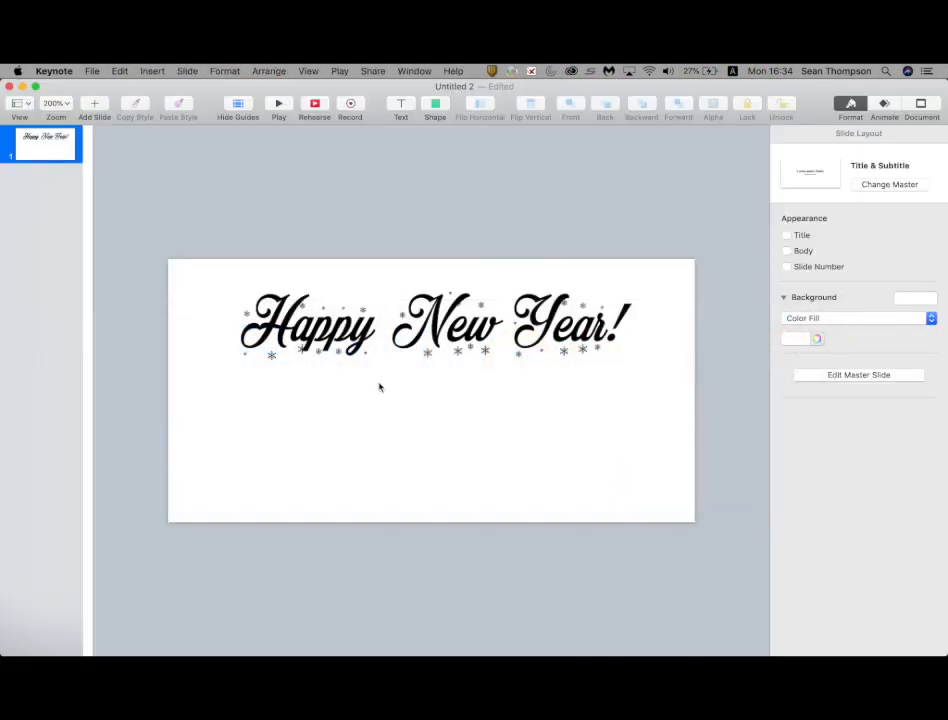
key("super+v")
Copy the holly image from the Chrome page and paste it onto the Keynote slide.
key("super+Tab")
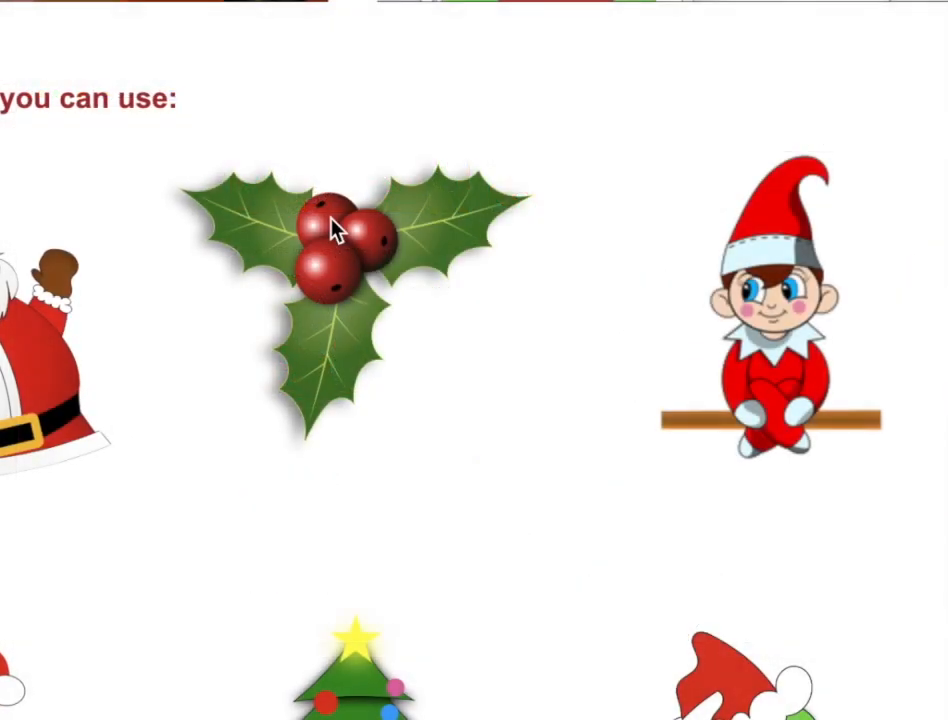
right_click(457, 309)
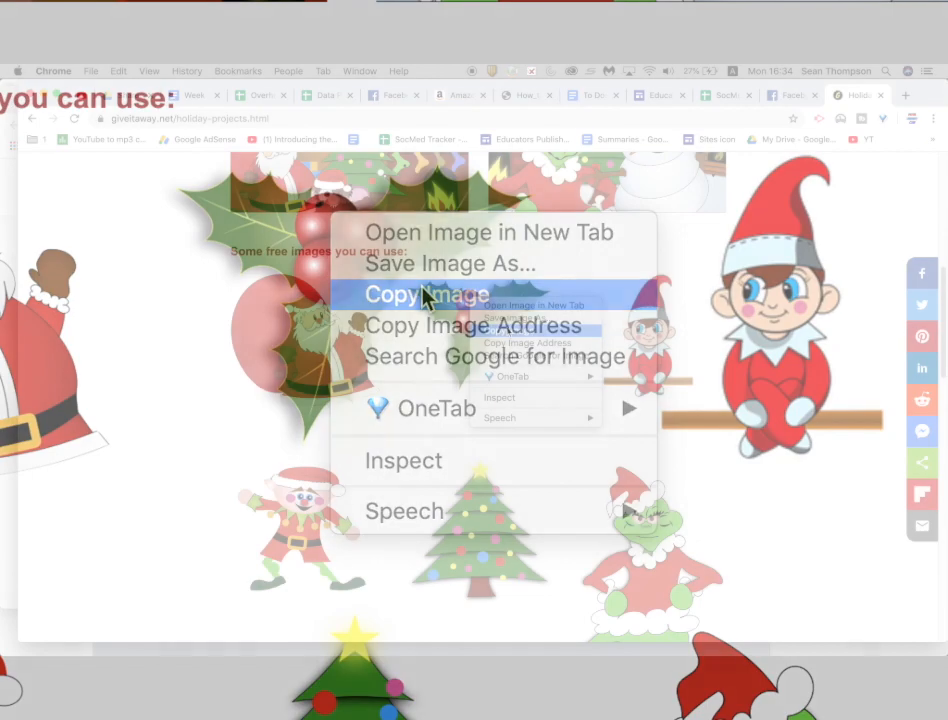
left_click(425, 295)
key("super+Tab")
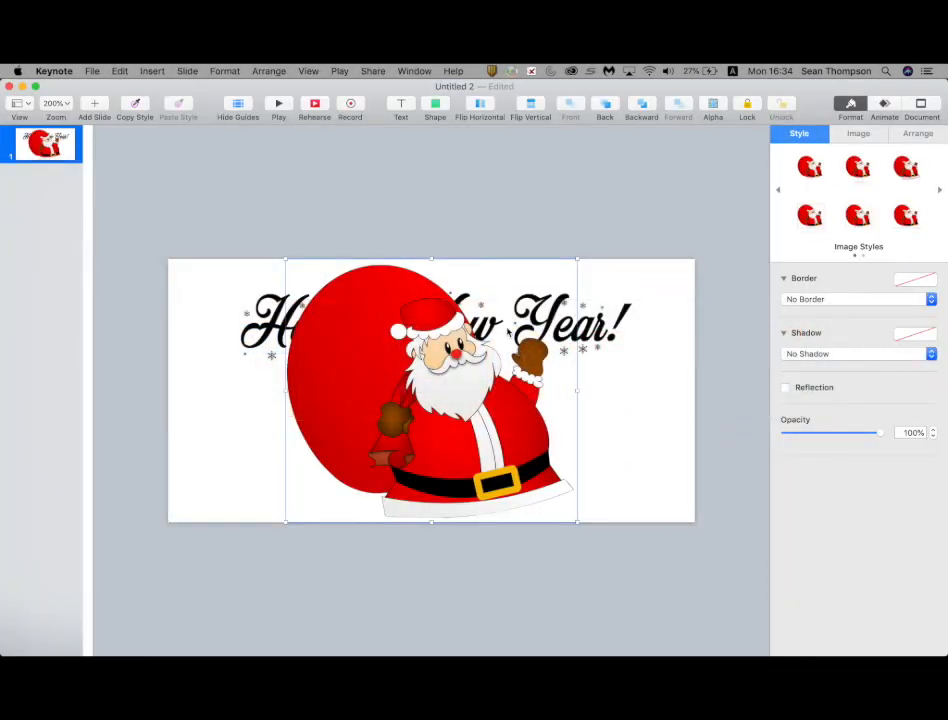
key("super+v")
Copy the image of the elf sitting on a shelf from Chrome and paste it onto the Keynote slide.
key("super+Tab")
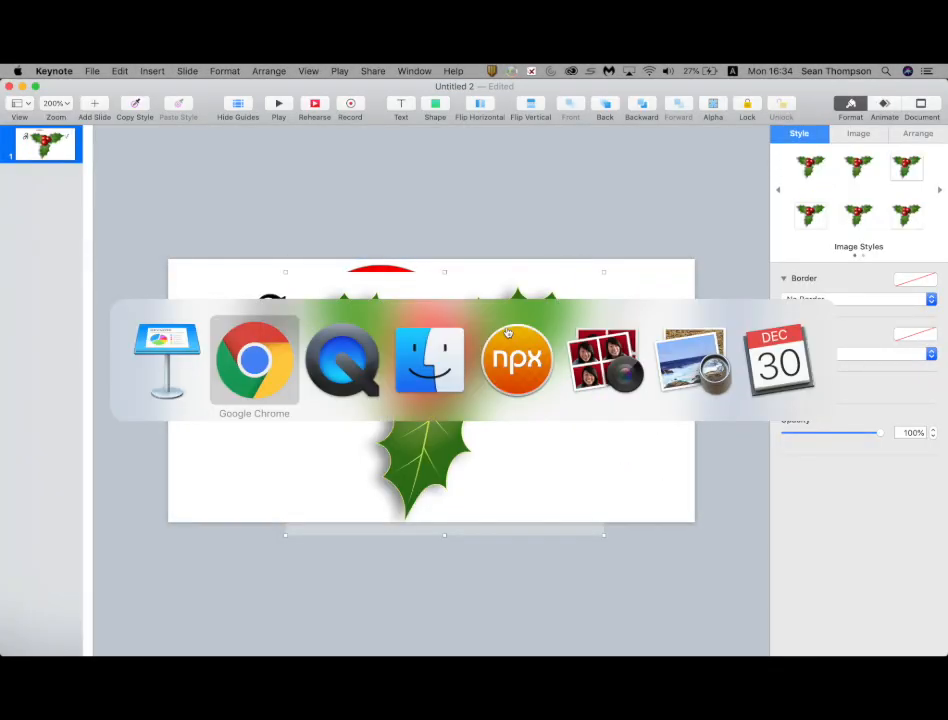
right_click(658, 346)
left_click(692, 374)
key("super+Tab")
key("super+v")
Copy the Christmas tree image from Chrome and paste it onto the Keynote slide.
key("super+Tab")
right_click(456, 517)
left_click(490, 550)
key("super+Tab")
key("super+v")
Copy the dancing elf image from Chrome and paste it onto the Keynote slide.
key("super+Tab")
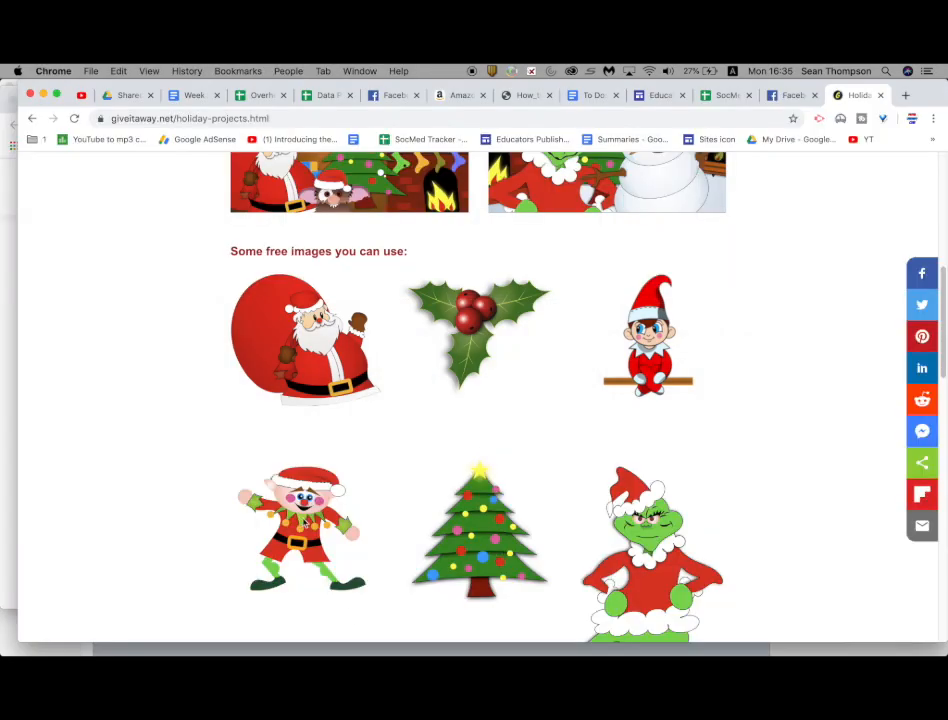
right_click(297, 511)
left_click(341, 545)
key("super+Tab")
key("super+v")
Move the dancing elf down the slide and shrink the Christmas tree to uncover the other images.
left_click_drag(484, 311, 492, 428)
left_click(491, 305)
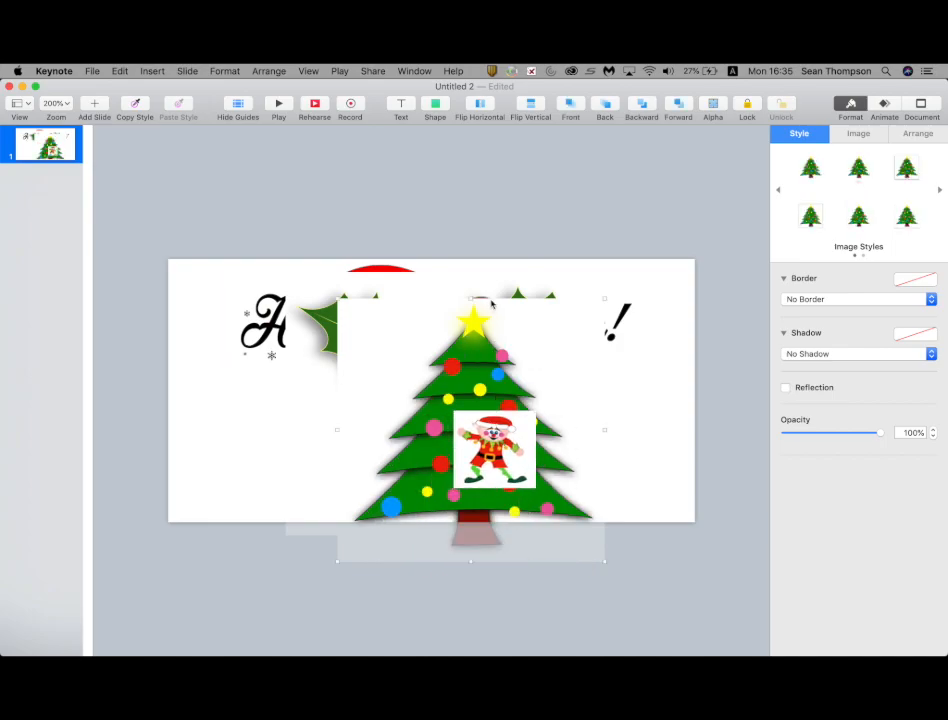
left_click_drag(471, 301, 471, 448)
Shrink the holly to about 79 × 66 pt at the slide's upper left corner and send it behind the text.
left_click_drag(393, 333, 299, 356)
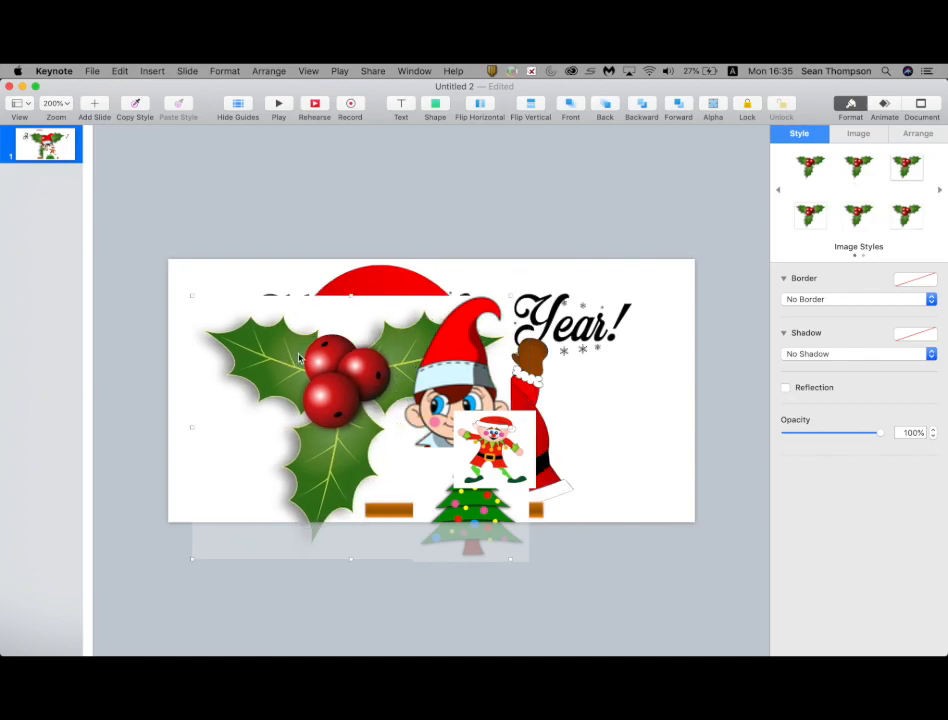
left_click_drag(511, 427, 233, 336)
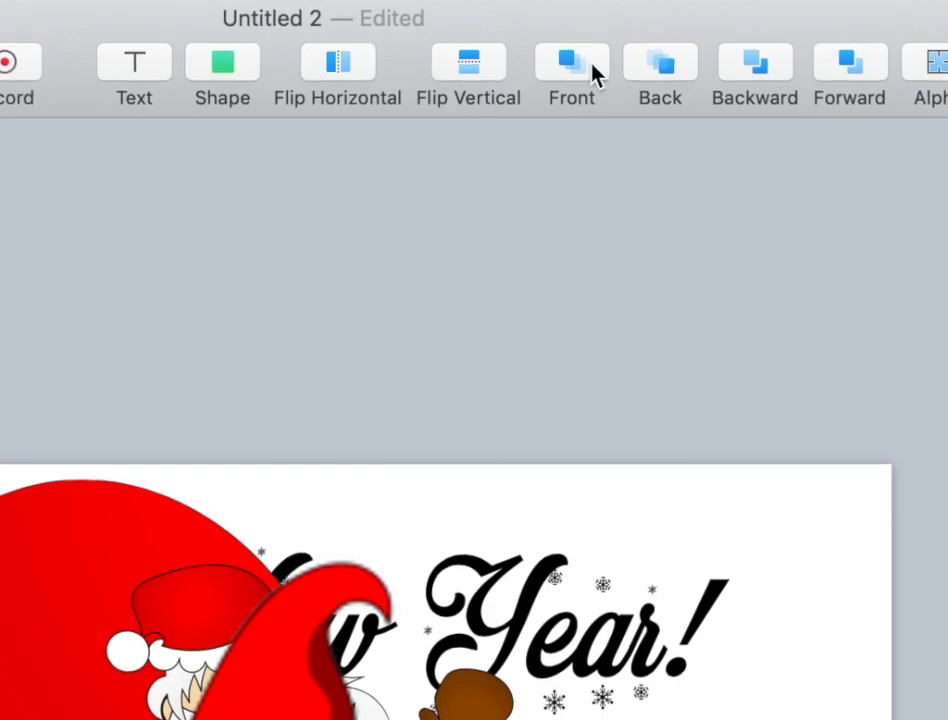
left_click(660, 84)
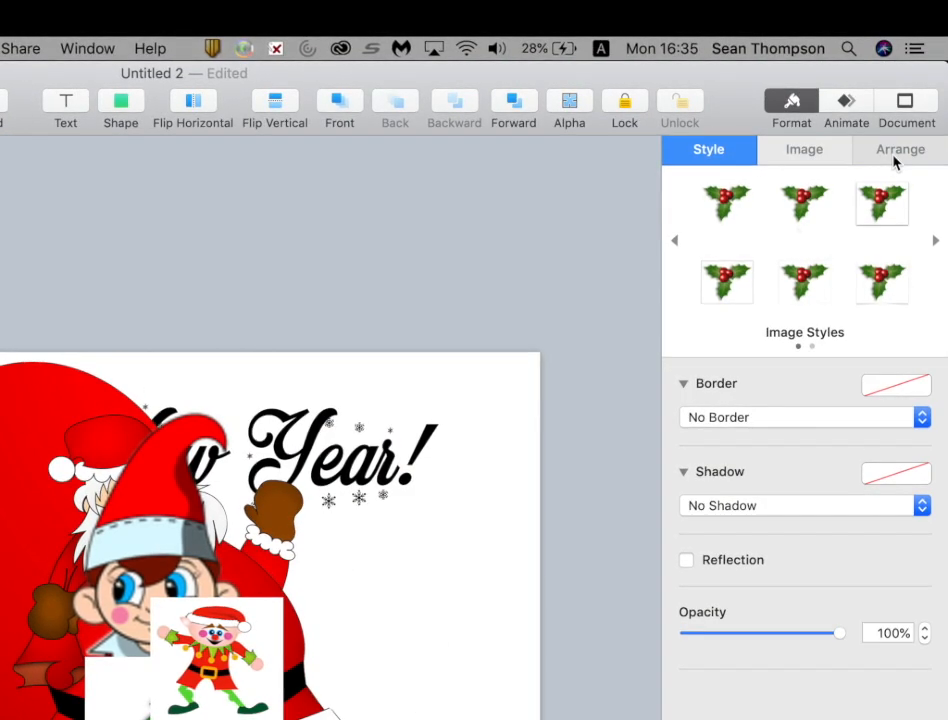
left_click(895, 162)
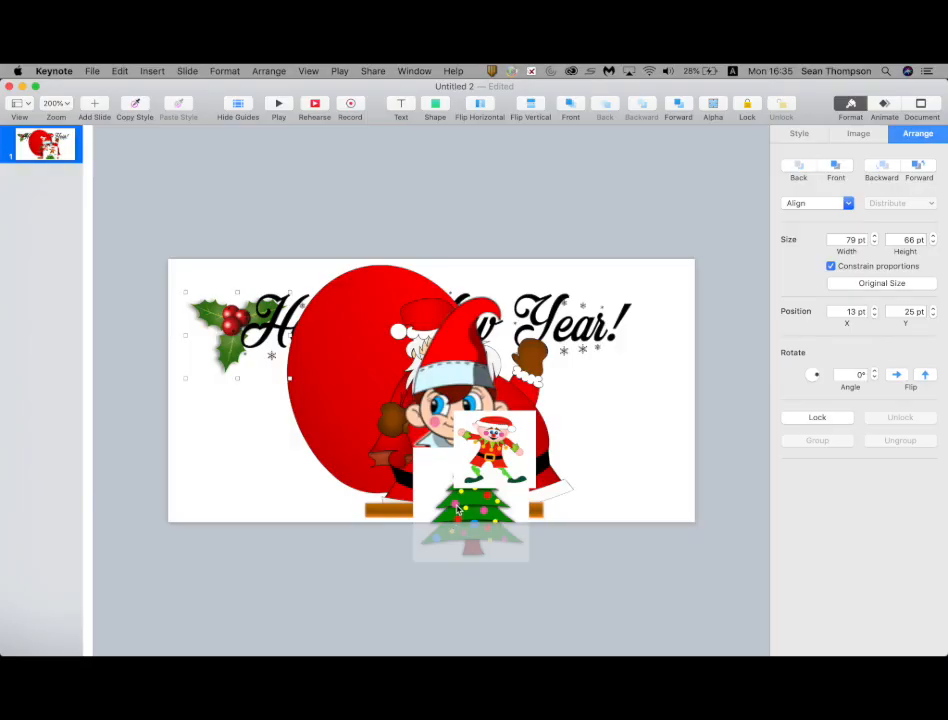
Enlarge the Christmas tree to about 171 × 168 pt, centre it on the slide and send it to the back.
left_click_drag(457, 508, 415, 455)
left_click_drag(431, 393, 450, 291)
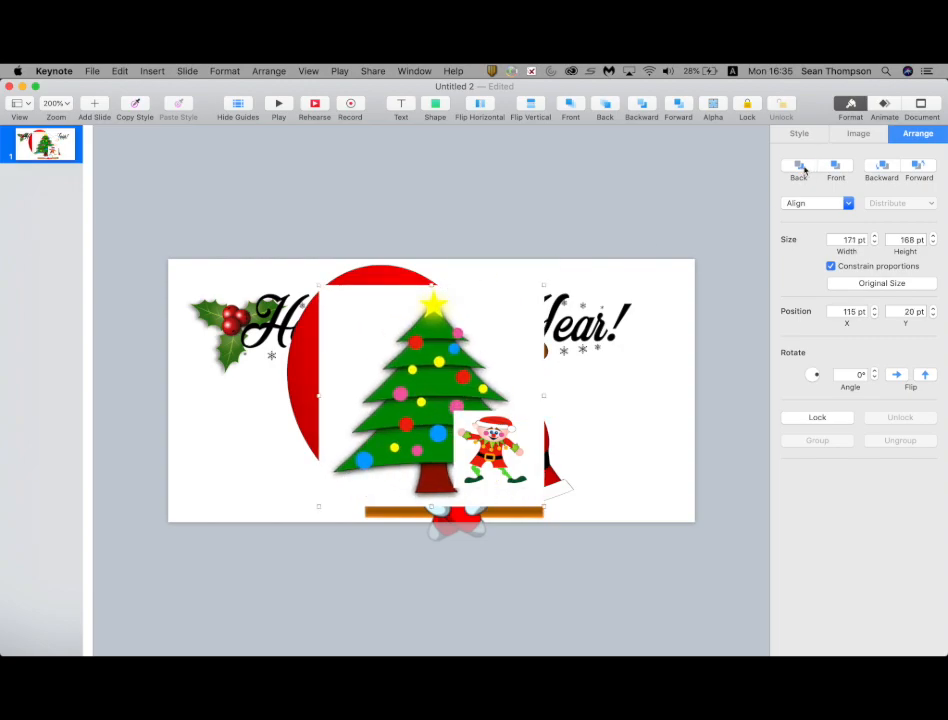
left_click(804, 170)
Move the dancing elf to the right of the tree, then shrink the shelf elf and place it below the word "Year!".
left_click_drag(509, 438, 623, 400)
left_click(470, 443)
left_click_drag(458, 290, 458, 468)
left_click_drag(453, 503, 540, 370)
Shrink the Santa image and place it to the left of the Christmas tree, below the greeting.
left_click(576, 270)
left_click_drag(575, 259, 437, 382)
left_click_drag(358, 460, 322, 443)
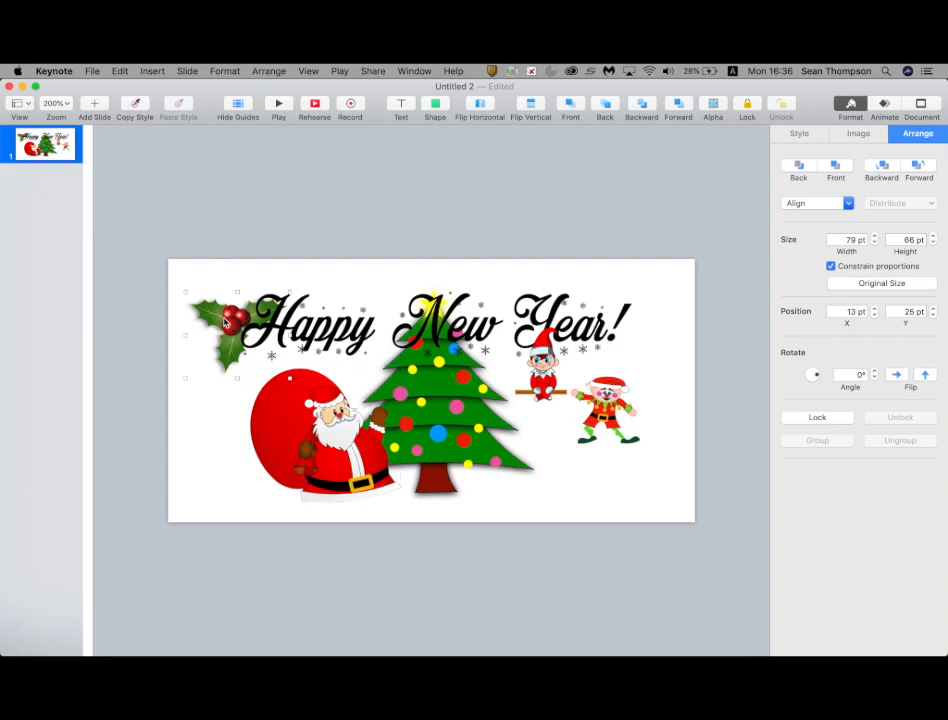
Duplicate the holly and place the copy at the right end of the greeting, at x 312 pt, y 25 pt.
key("super+d")
left_click_drag(225, 322, 605, 306)
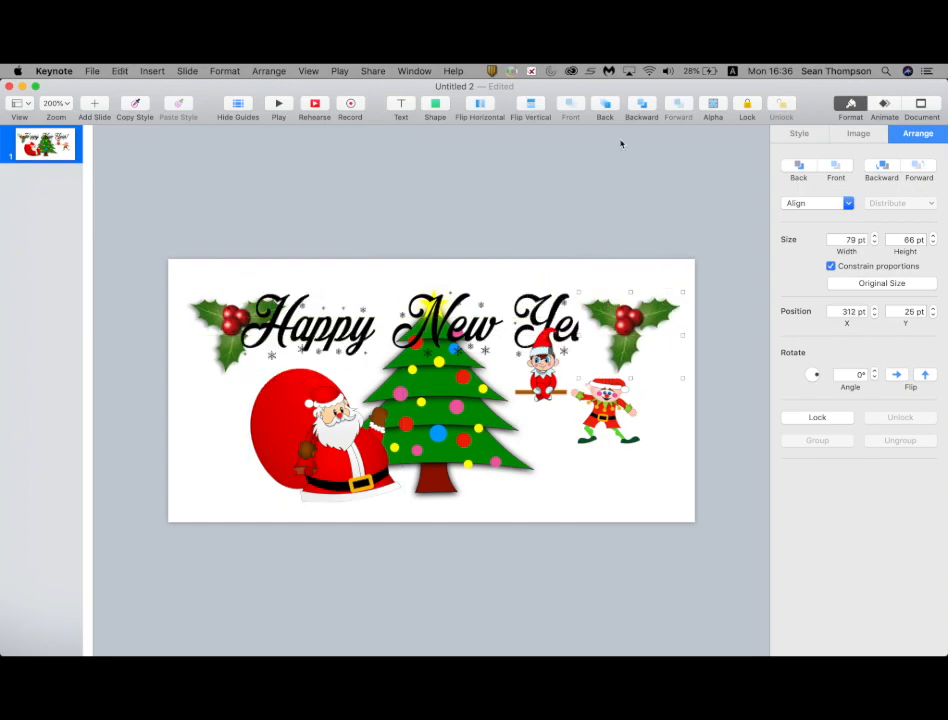
Move both elves closer to the tree's right side and restack, with the holly copy behind the text and the dancing elf in front.
left_click_drag(528, 369, 510, 387)
left_click_drag(604, 410, 550, 458)
left_click(609, 107)
left_click(570, 104)
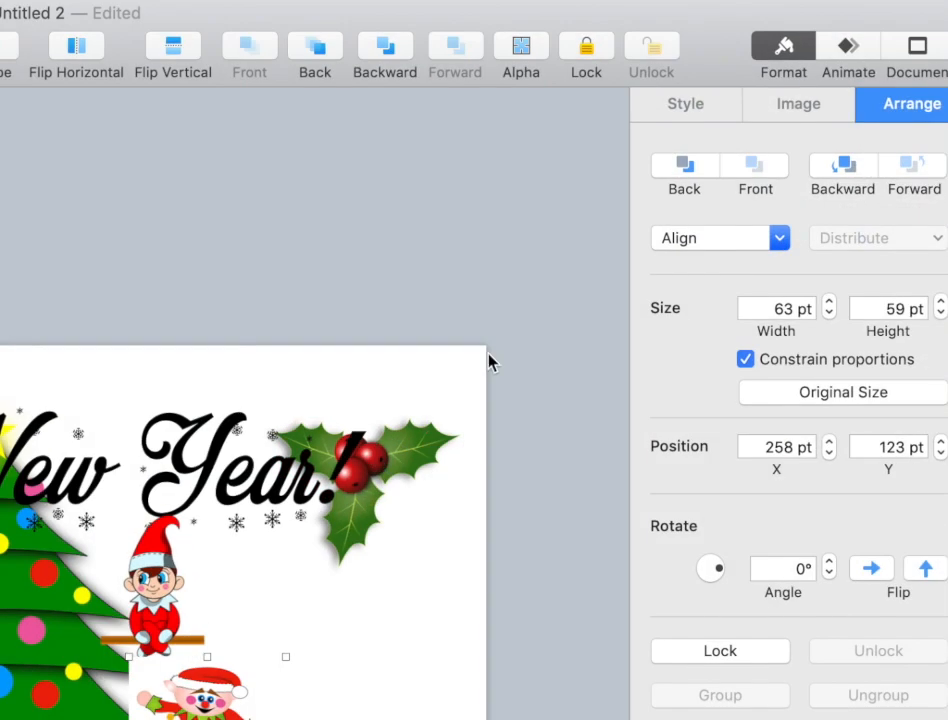
Remove the white background of the dancing elf image with Instant Alpha.
left_click(516, 64)
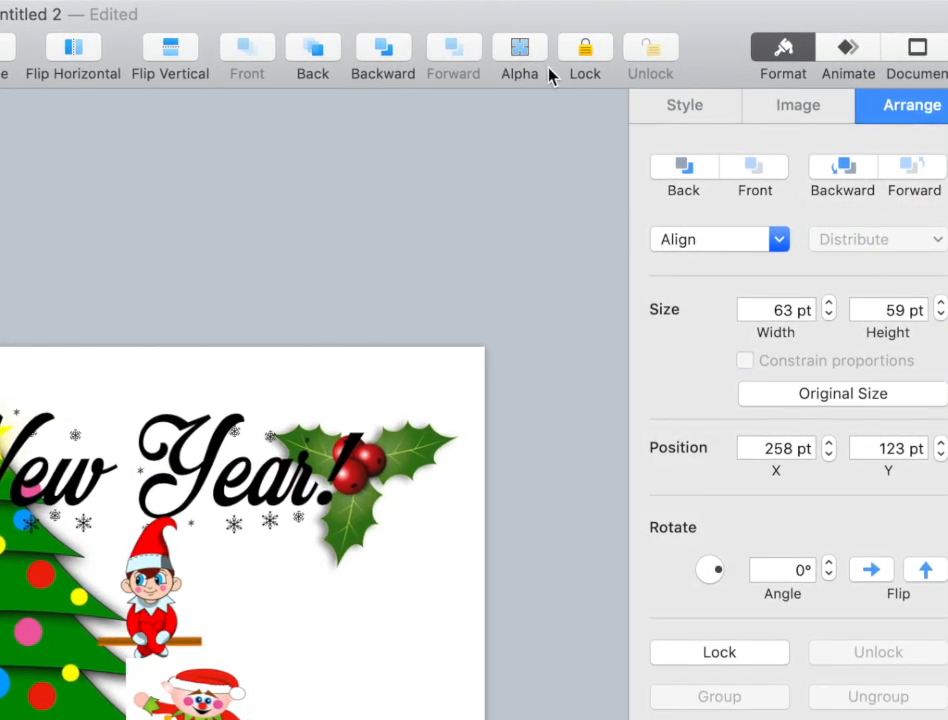
left_click(797, 115)
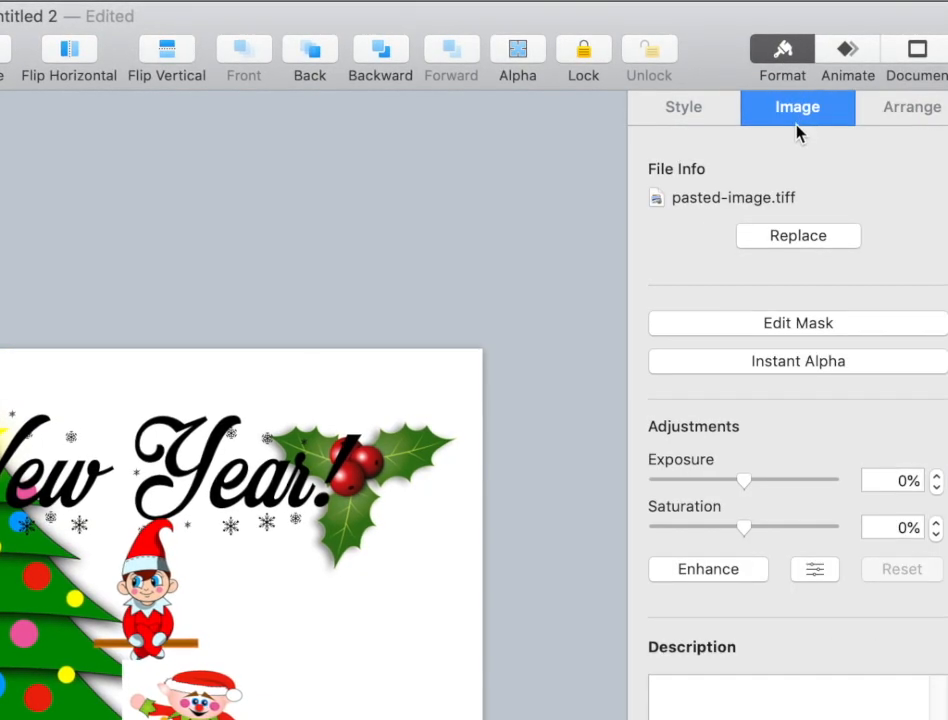
left_click(768, 363)
left_click(168, 709)
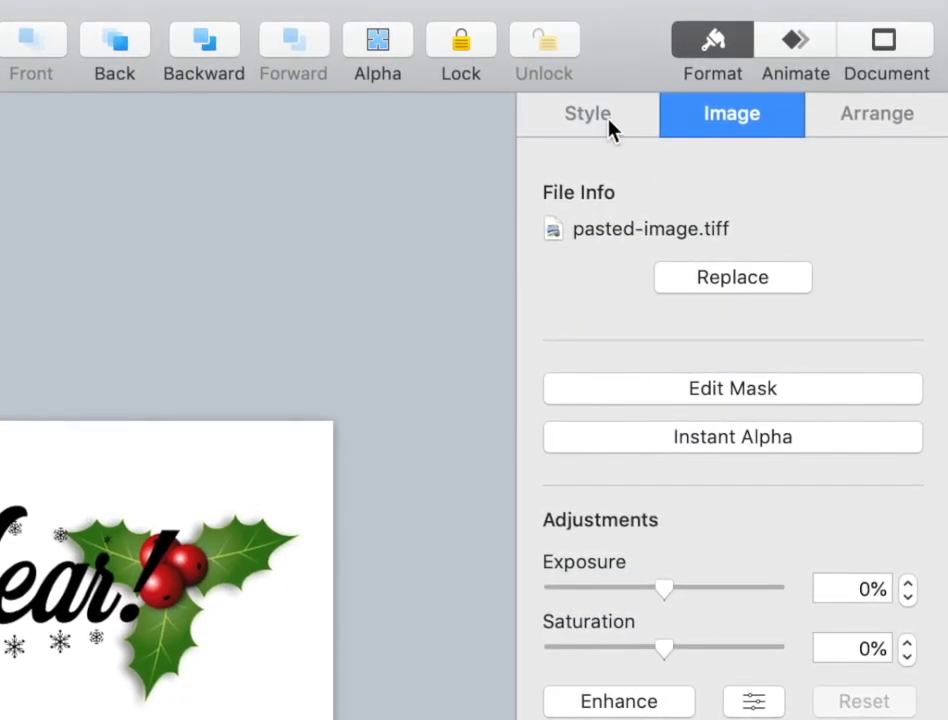
Apply a Drop Shadow to the dancing elf image.
left_click(590, 128)
left_click(603, 656)
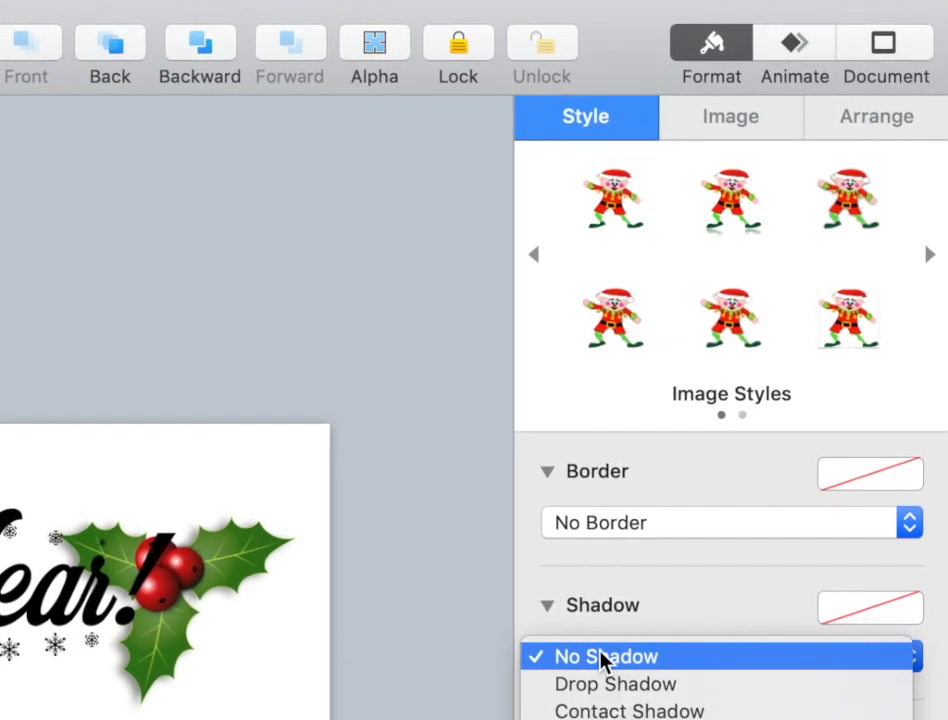
left_click(620, 686)
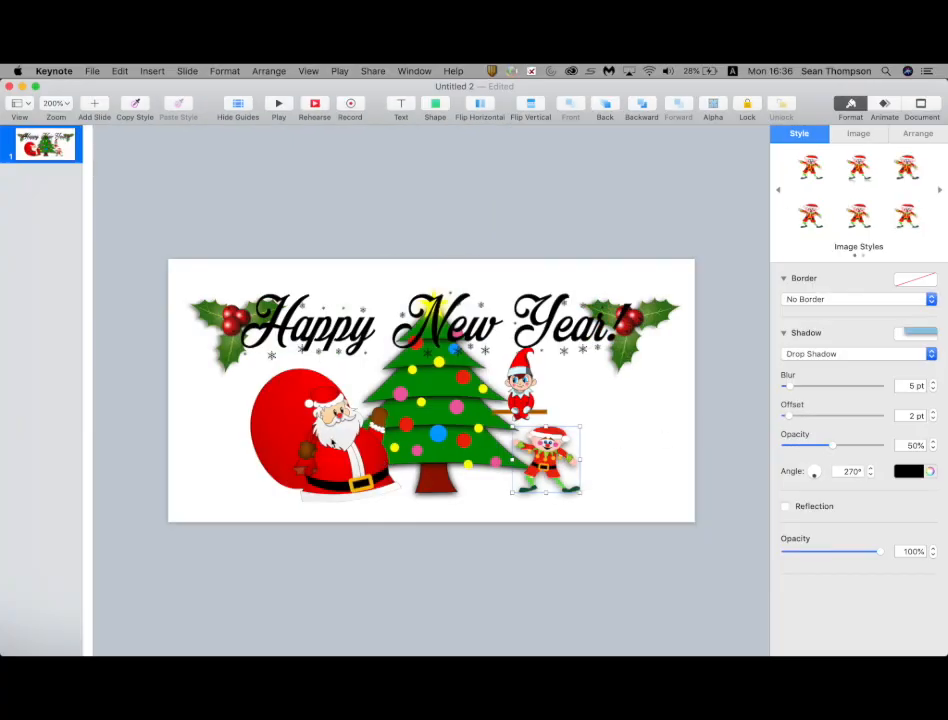
Apply a Drop Shadow to the Santa image.
left_click(333, 442)
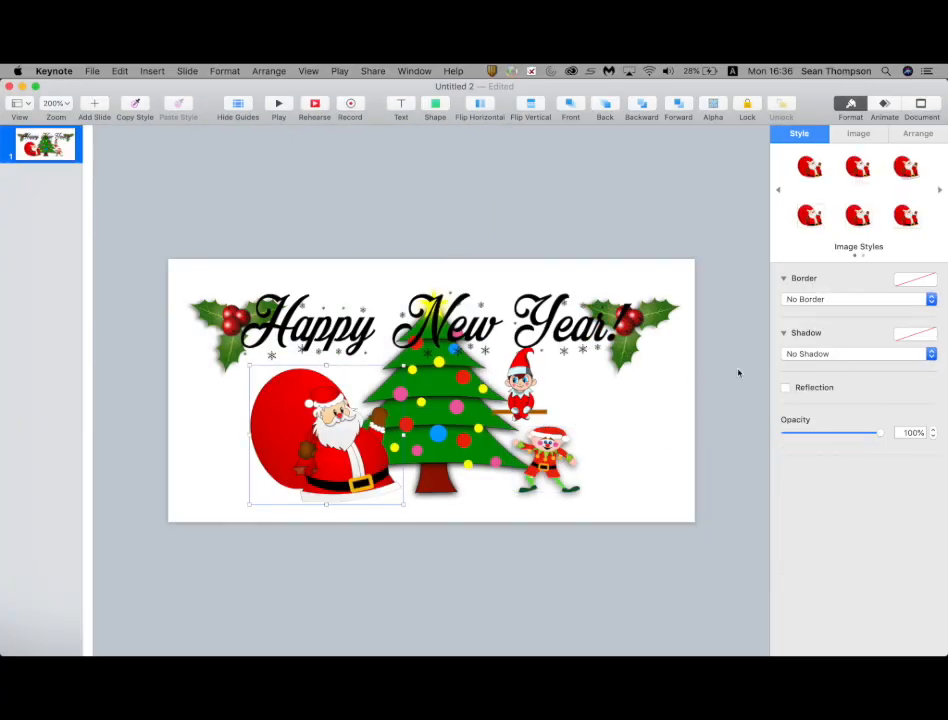
left_click(818, 355)
left_click(822, 366)
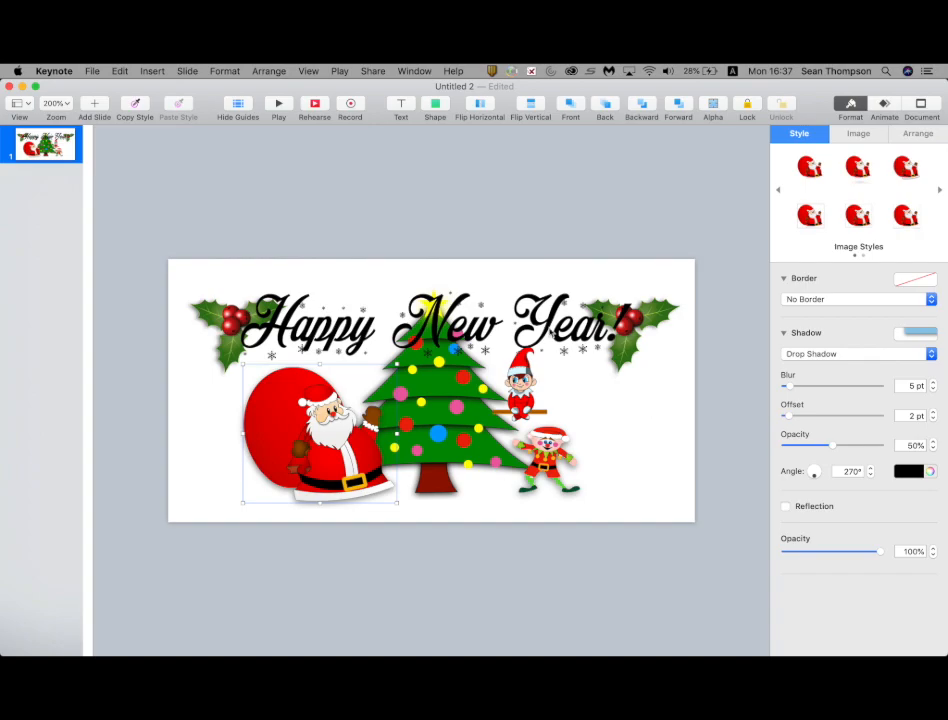
Change the text colour of "Happy New Year!" to the Maraschino red pencil colour.
left_click(543, 325)
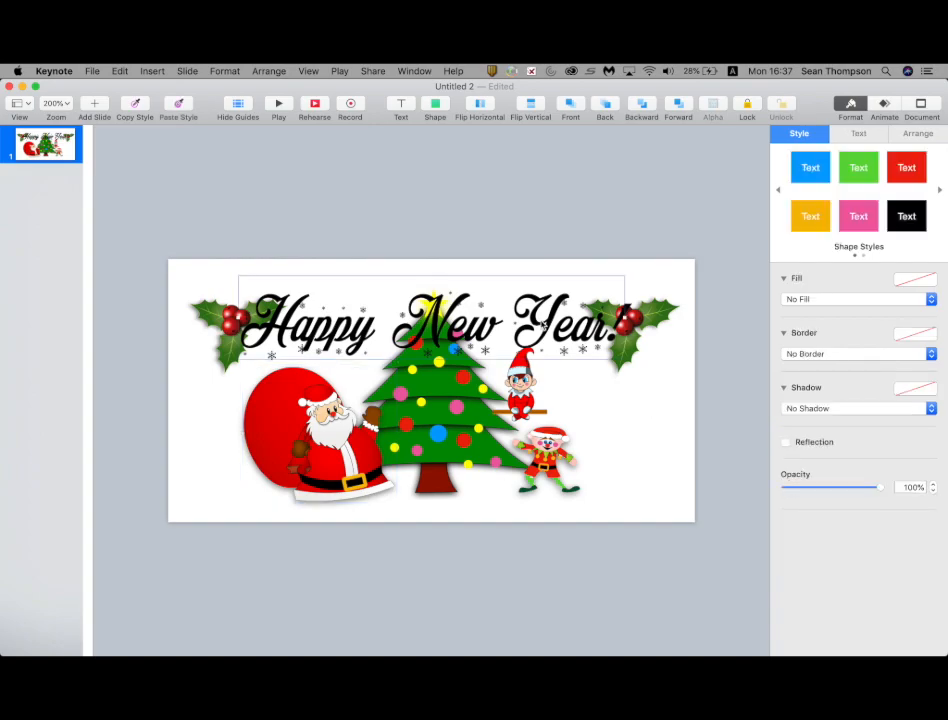
left_click(858, 135)
left_click(930, 355)
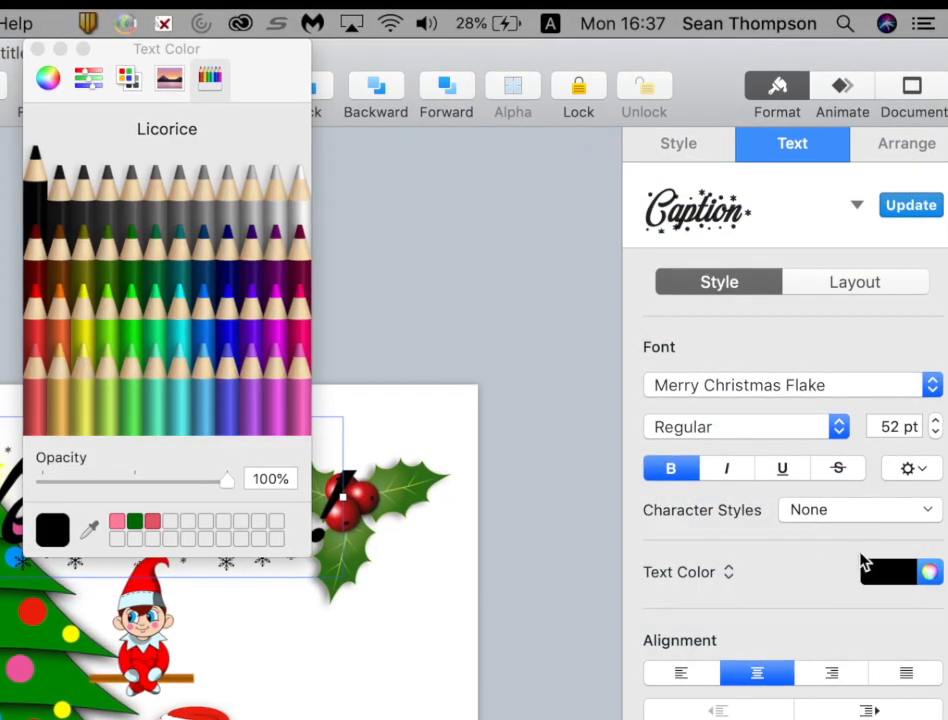
left_click(35, 328)
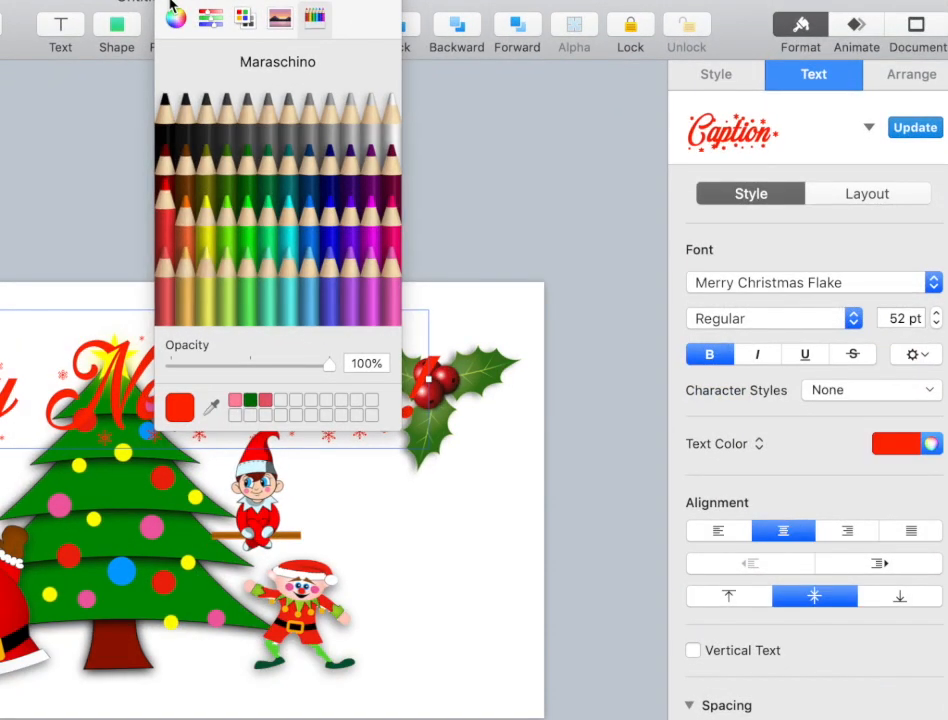
left_click(37, 48)
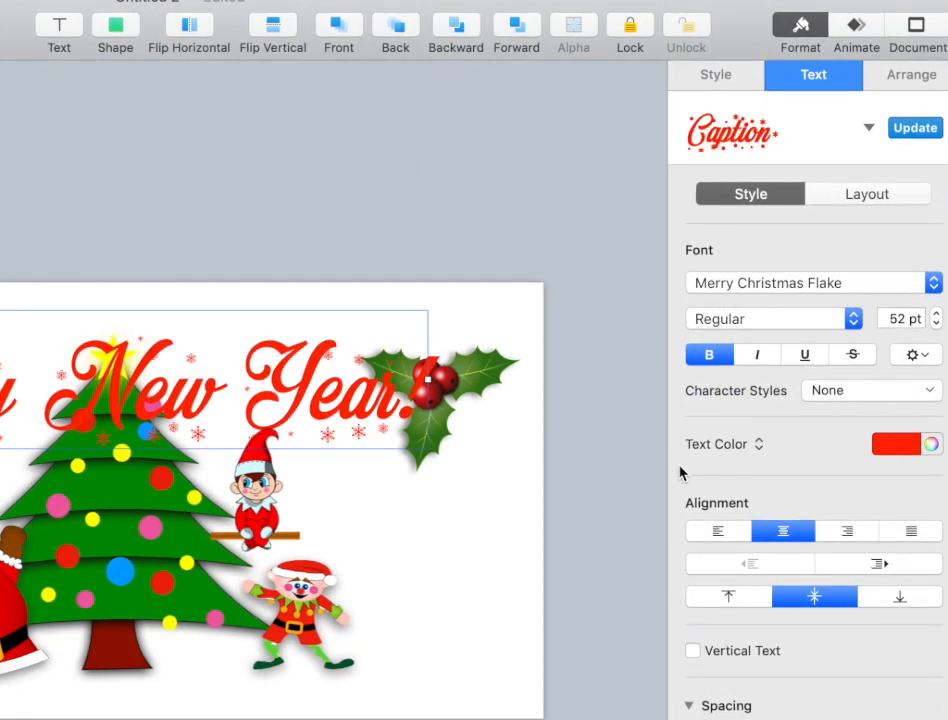
Apply a Drop Shadow to the "Happy New Year!" text with 2 pt blur, 4 pt offset and increased opacity.
left_click(718, 76)
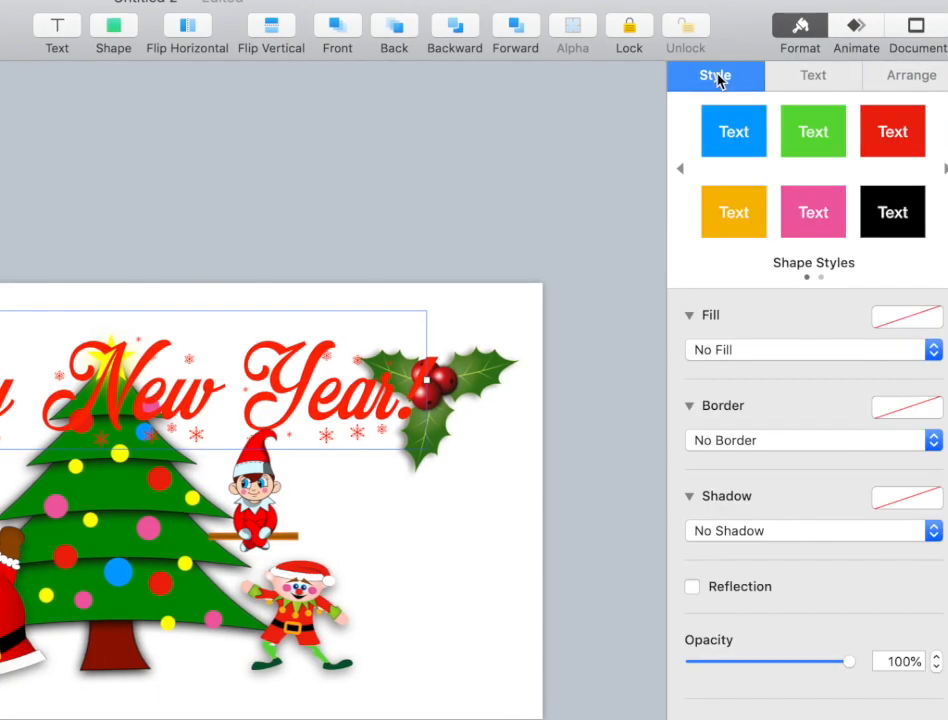
left_click(757, 531)
left_click(760, 550)
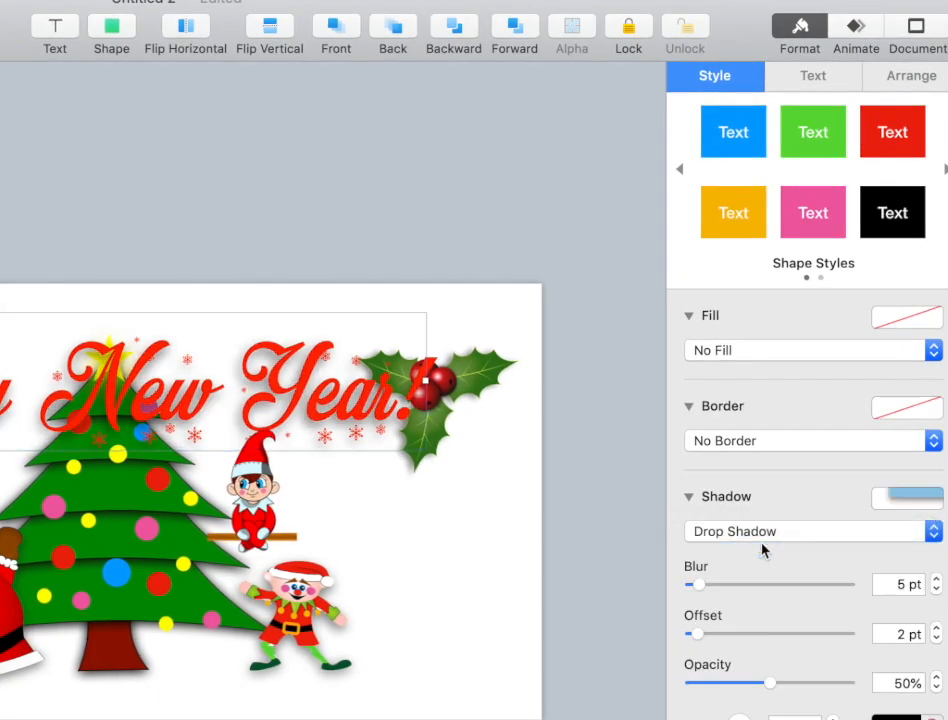
left_click(937, 590)
left_click(937, 590)
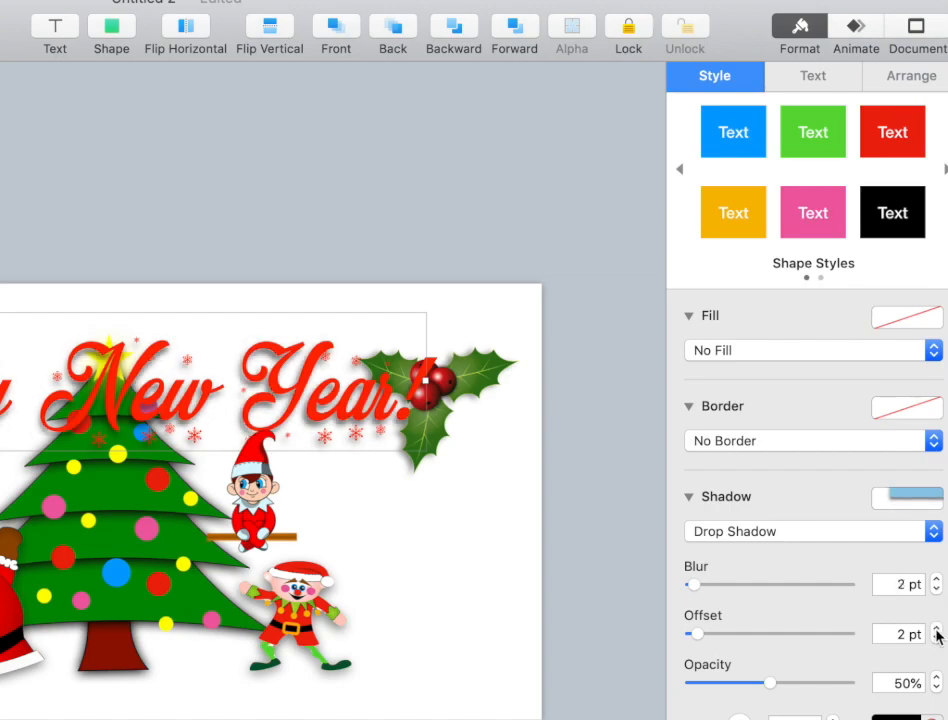
left_click(937, 628)
left_click(937, 628)
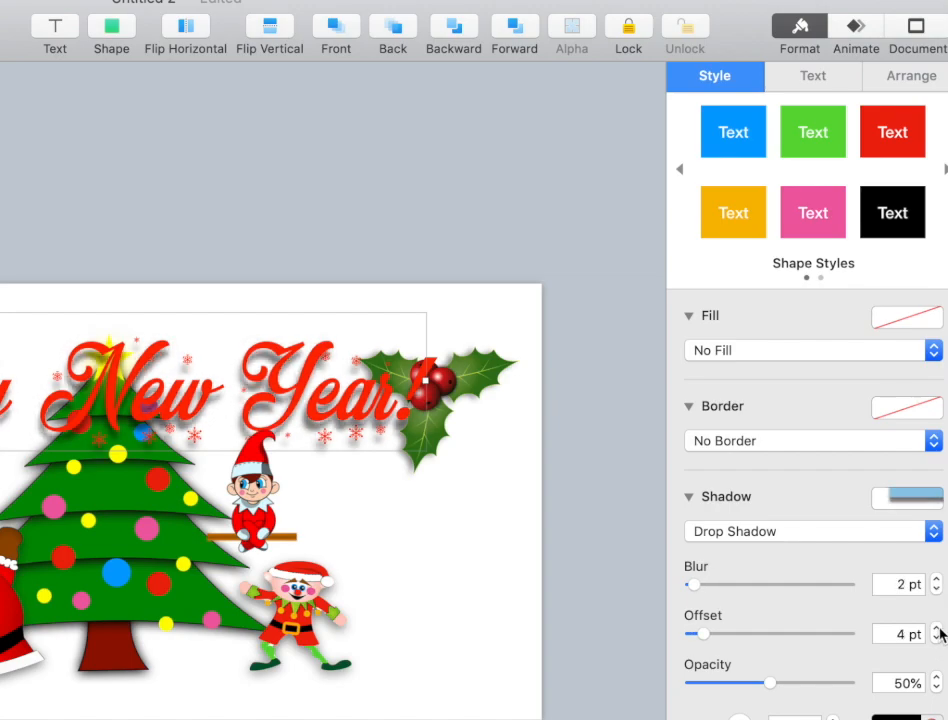
left_click_drag(787, 685, 845, 689)
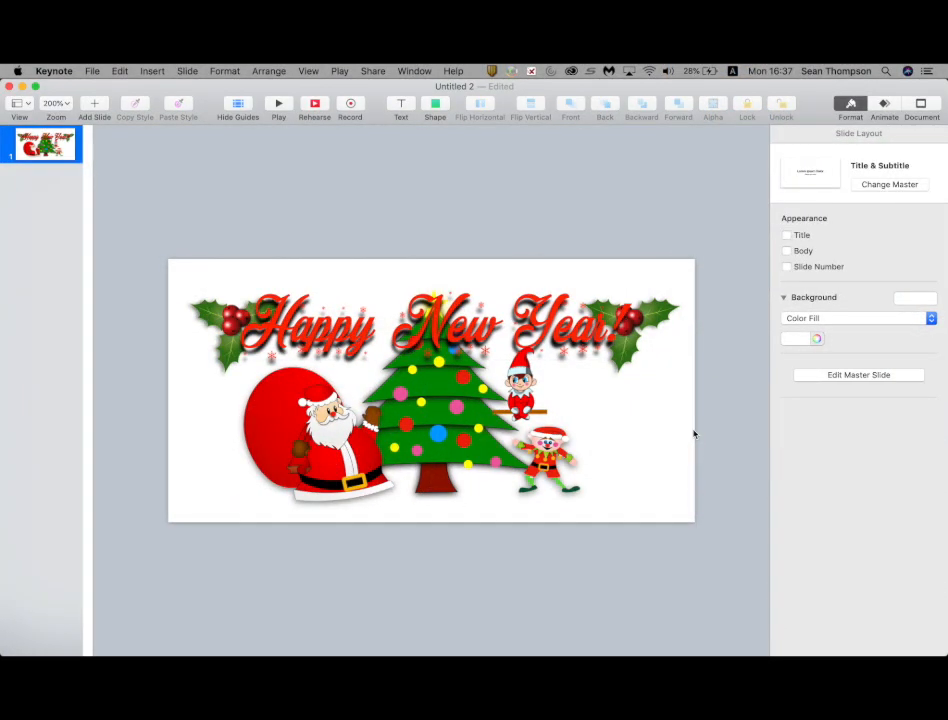
Move both holly images down so they sit just below the two ends of the "Happy New Year!" text.
left_click_drag(660, 313, 640, 374)
left_click_drag(214, 337, 227, 381)
left_click(423, 201)
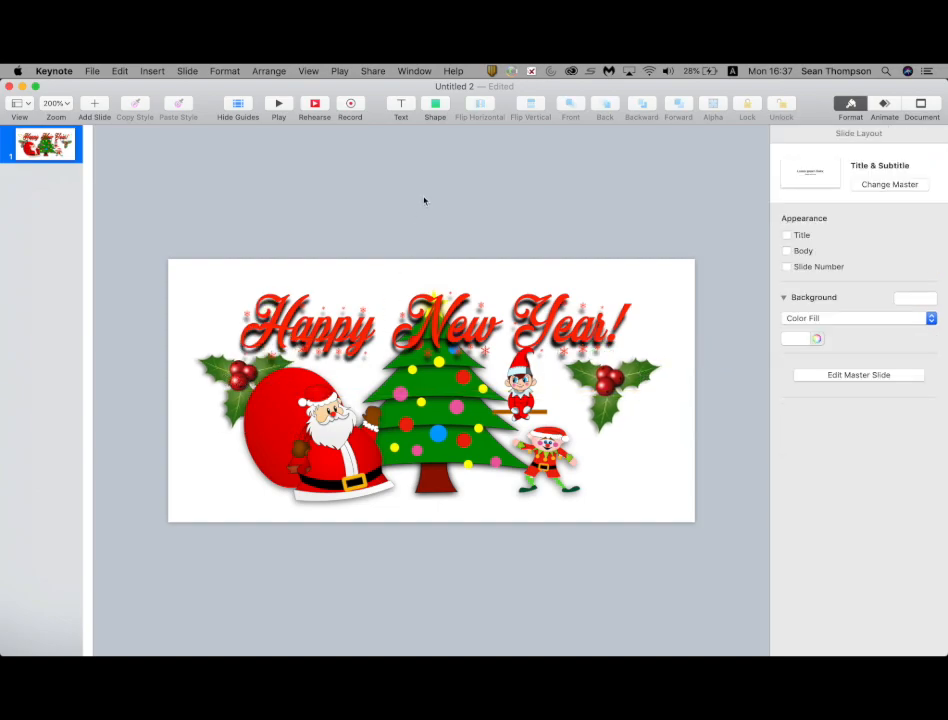
Copy the big-eared furry creature image from the Christmas image starters page in Chrome and paste it into the Keynote slide.
key("super+Tab")
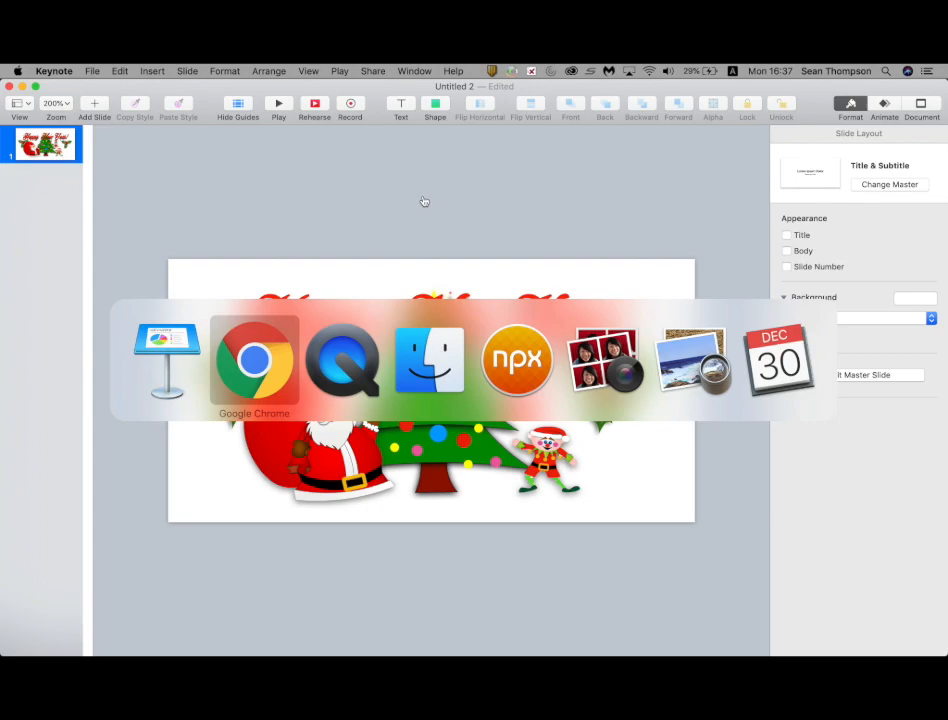
scroll(440, 347, "down", 2)
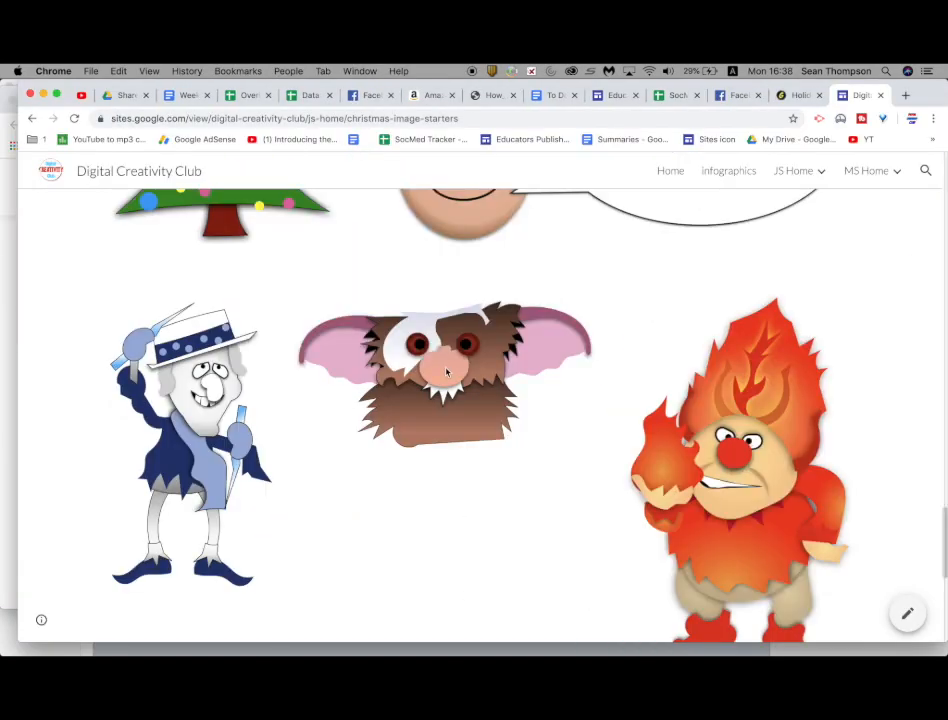
right_click(446, 372)
left_click(476, 397)
key("super+Tab")
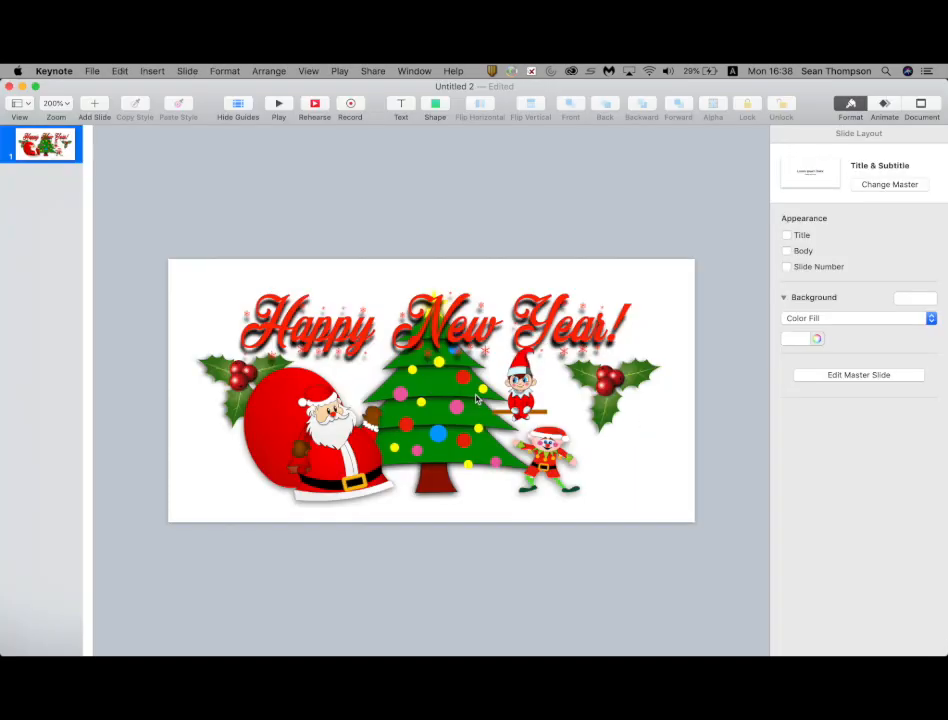
key("super+v")
Remove the creature image's white background with Instant Alpha and apply a Drop Shadow with 8 pt blur, 4 pt offset and 100% opacity.
left_click(713, 108)
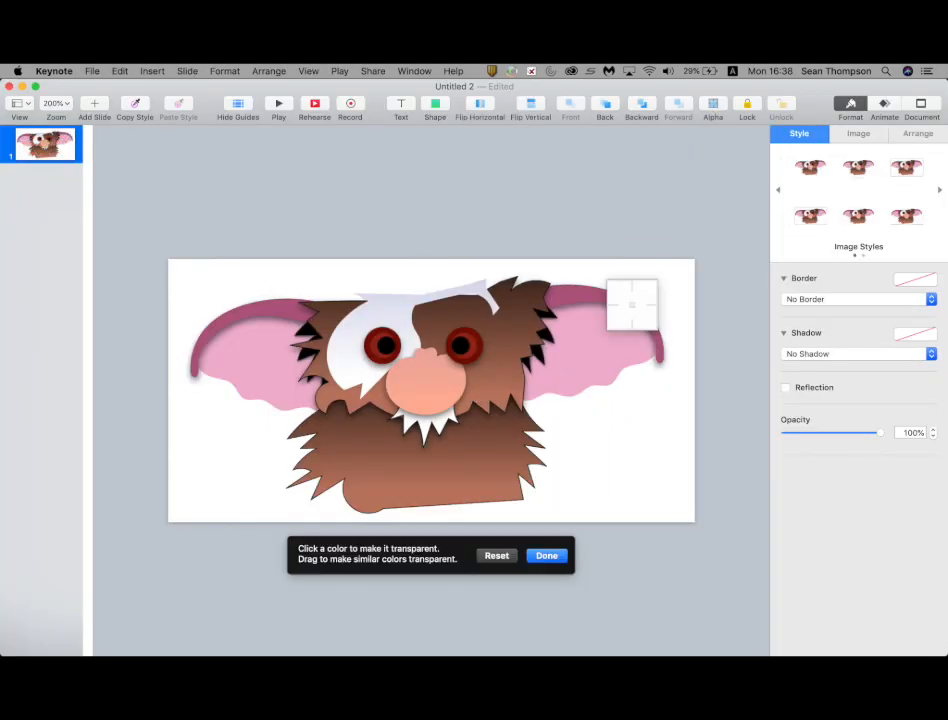
mouse_move(601, 414)
left_mouse_down()
mouse_move(614, 442)
mouse_move(606, 437)
left_mouse_up()
left_click(878, 353)
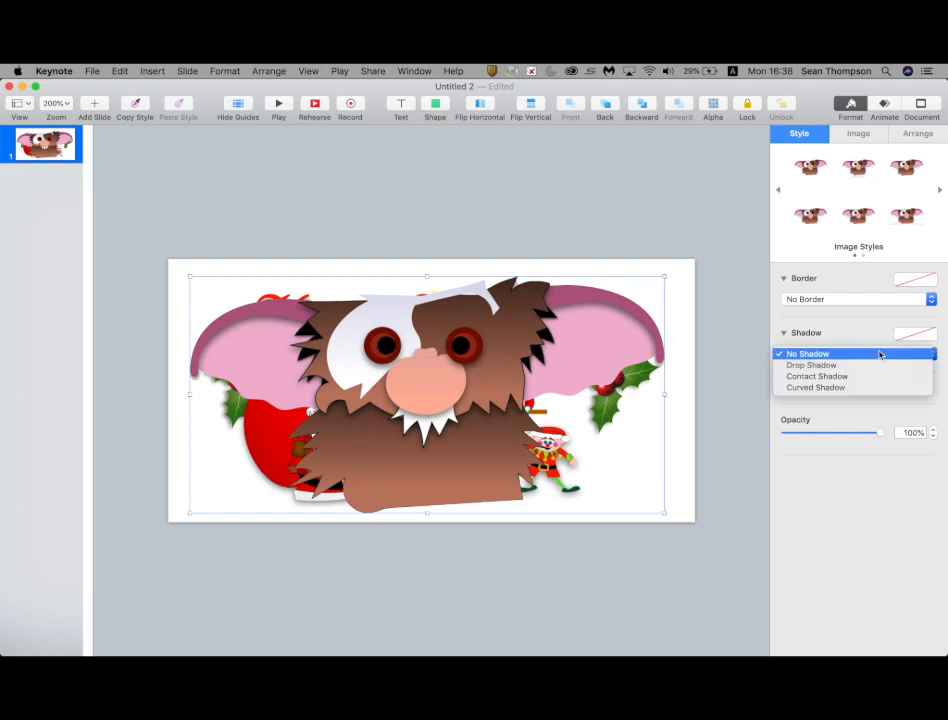
left_click(745, 324)
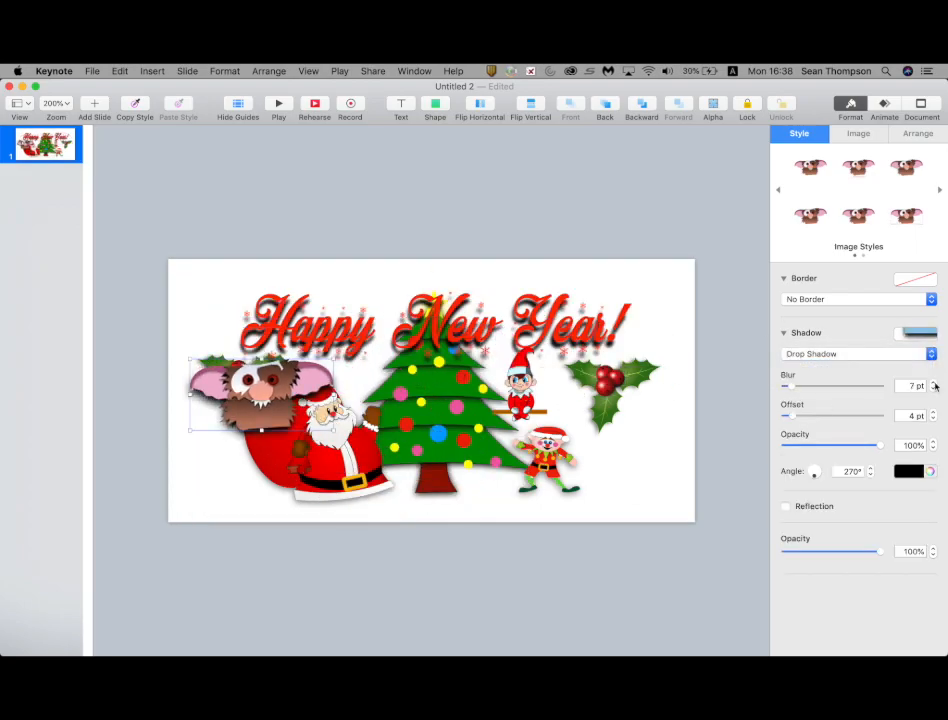
Shrink the creature to 52 × 26 pt, rotate it to about 318.9° and place it peeking out from behind Santa's head.
left_click_drag(332, 398, 347, 372)
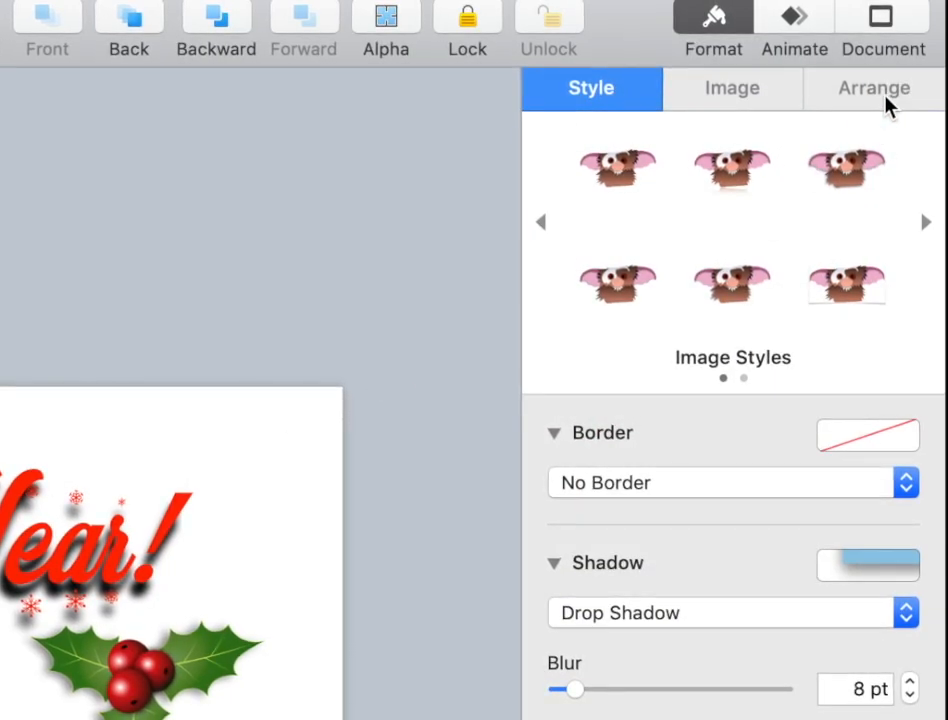
left_click(888, 95)
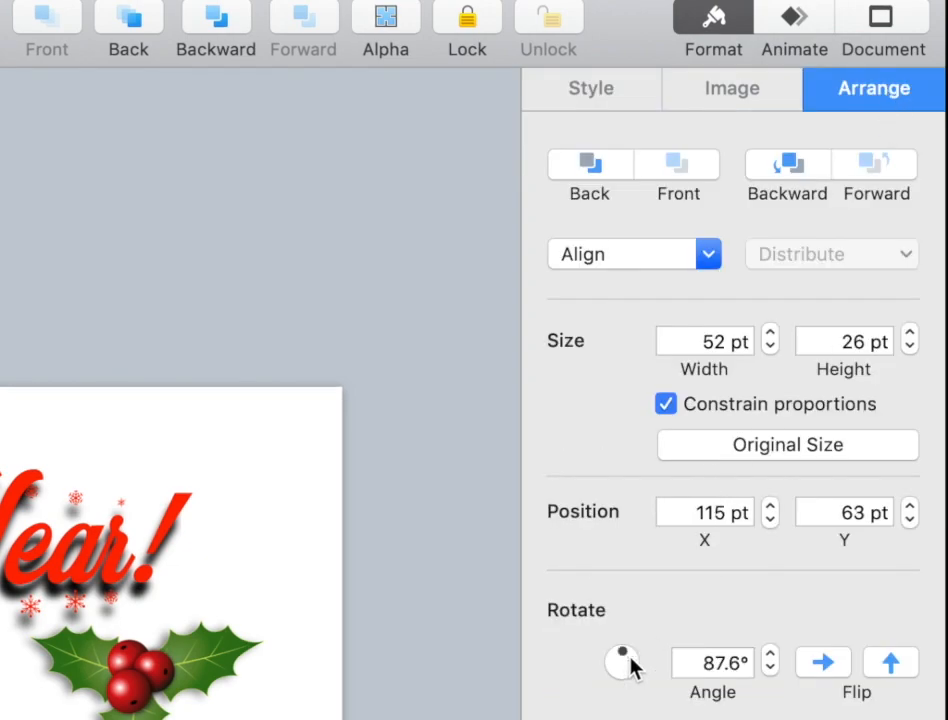
left_click_drag(630, 688, 664, 713)
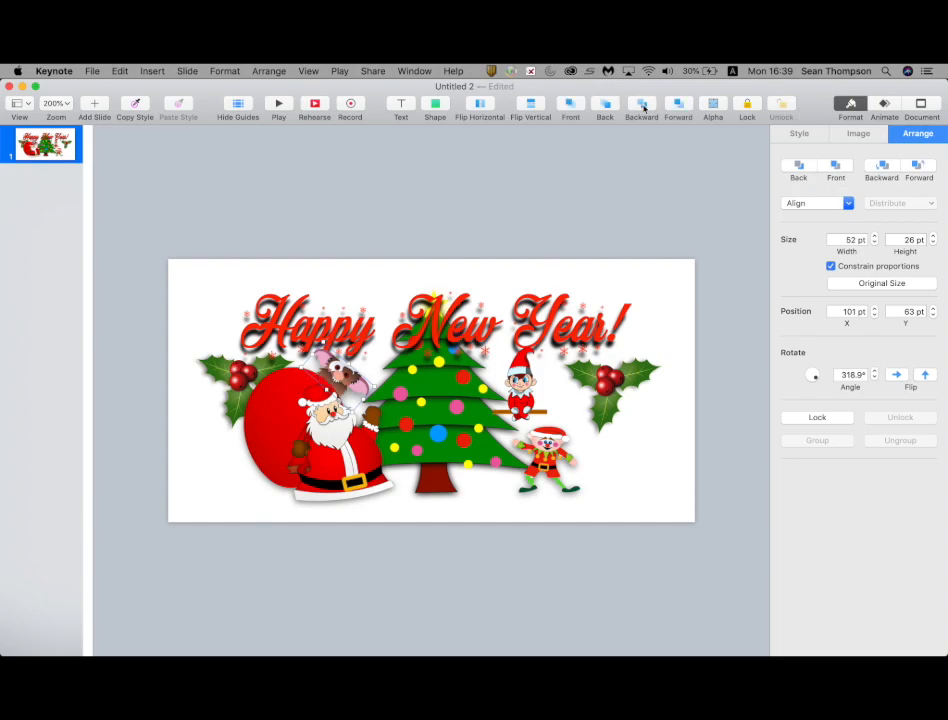
Copy the red light bulb image from the Chrome page into the Keynote slide and remove its white background with Instant Alpha.
key("super+Tab")
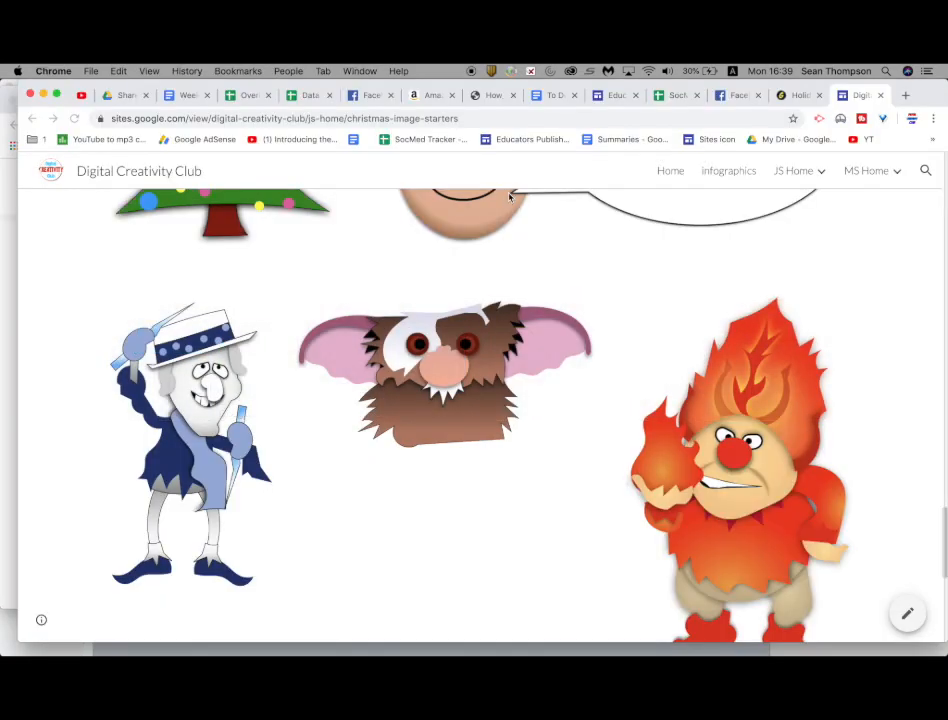
scroll(391, 438, "down", 5)
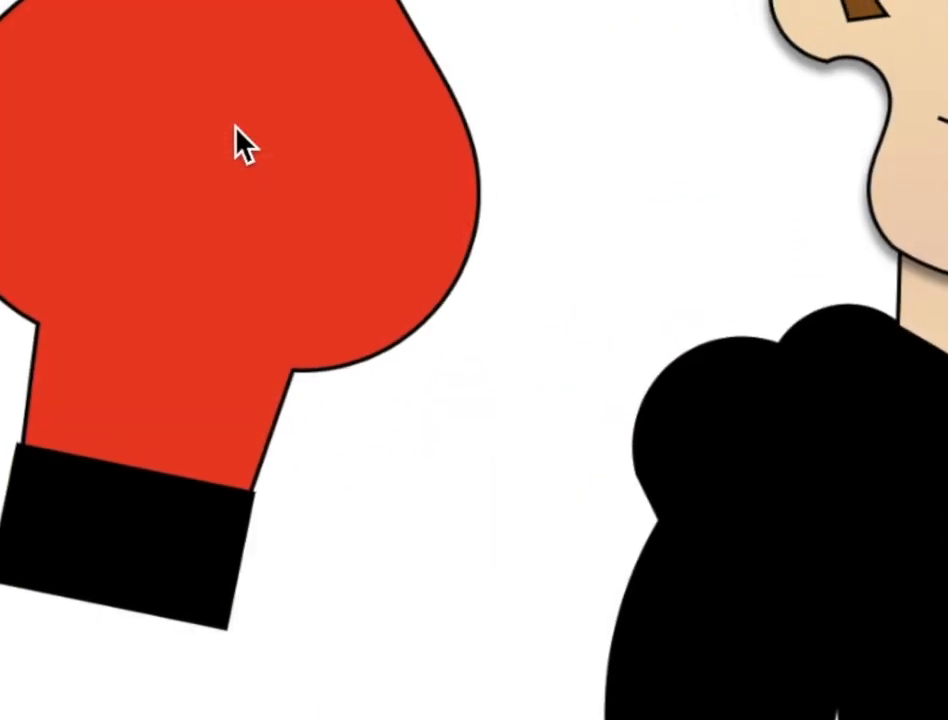
right_click(235, 142)
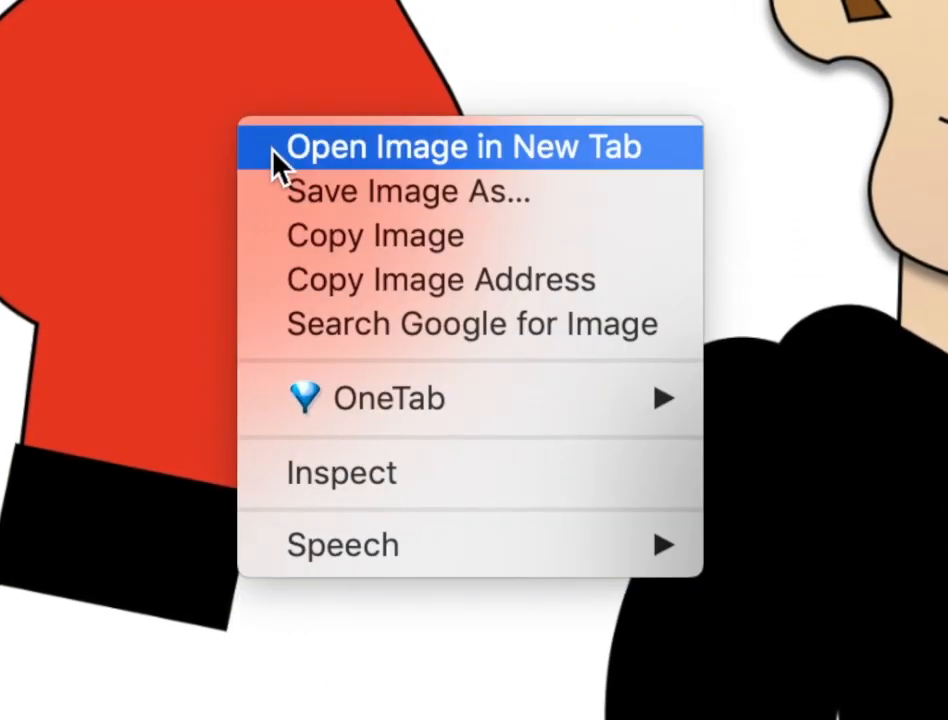
left_click(367, 235)
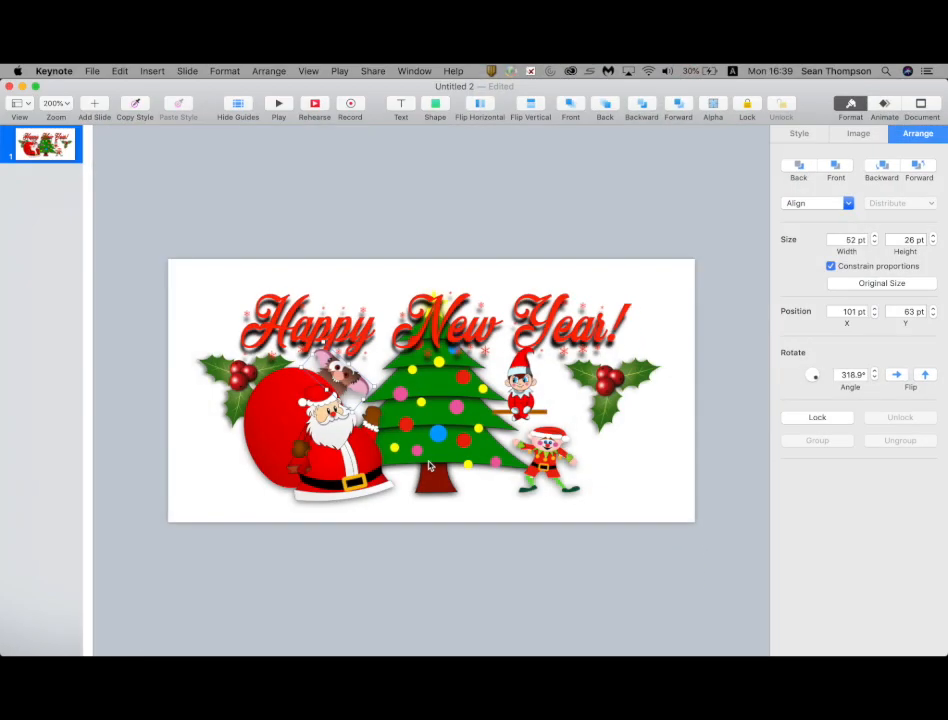
key("super+v")
left_click(713, 106)
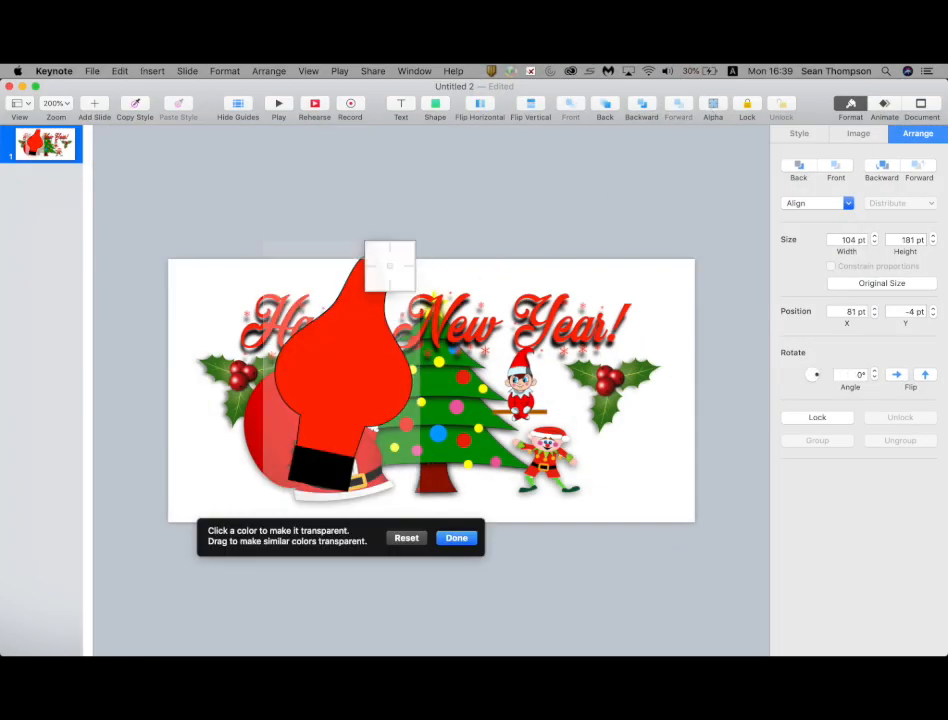
left_click_drag(441, 384, 455, 378)
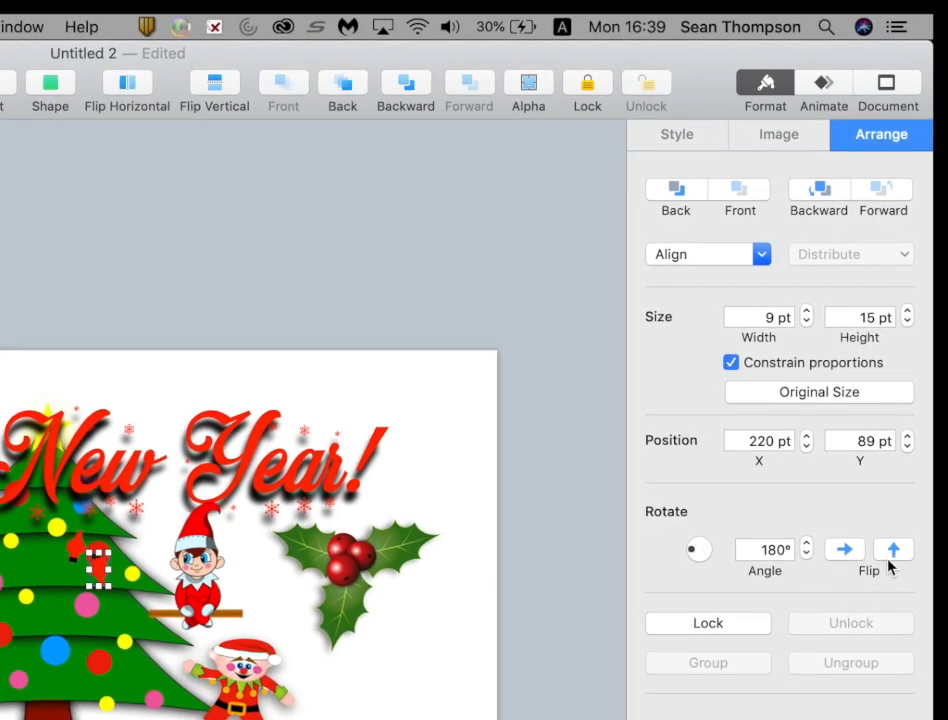
Place 9 × 15 pt red bulb copies on the tree, one above the trunk at 180° and one at mid-left rotated to about 118.6°.
left_click_drag(100, 570, 50, 683)
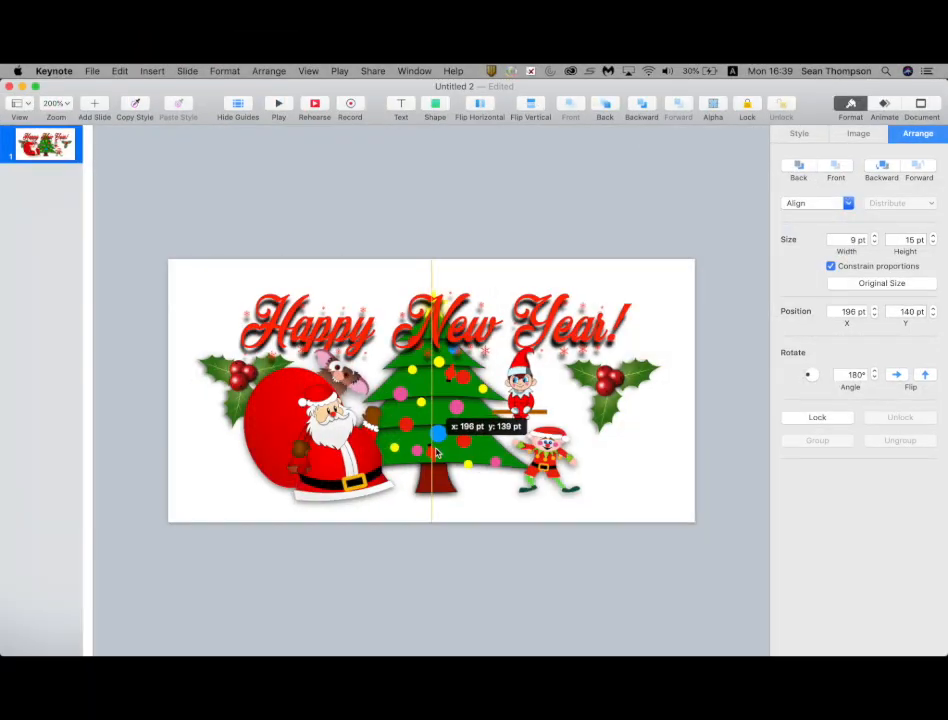
left_click_drag(436, 453, 420, 395)
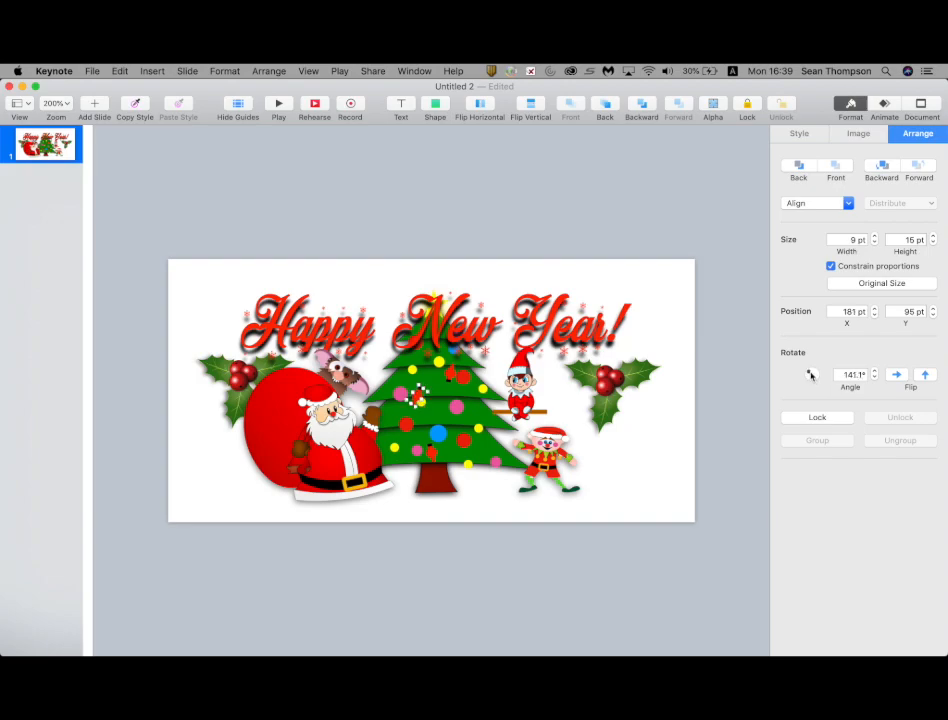
Copy the yellow light bulb image from the Christmas image starters page in Chrome and paste it into the Keynote slide.
key("super+Tab")
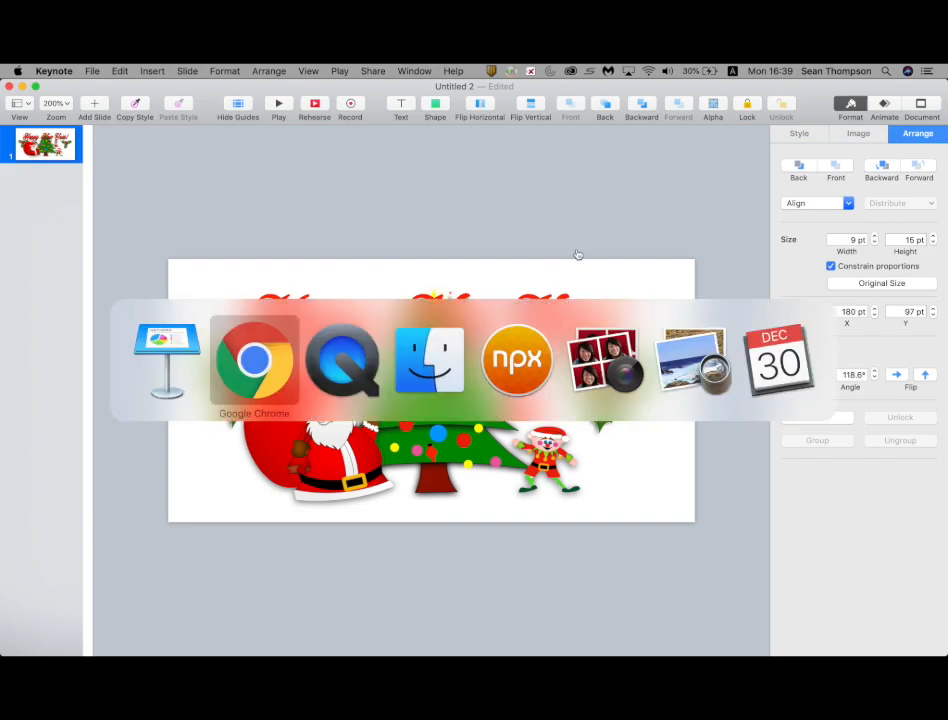
right_click(198, 444)
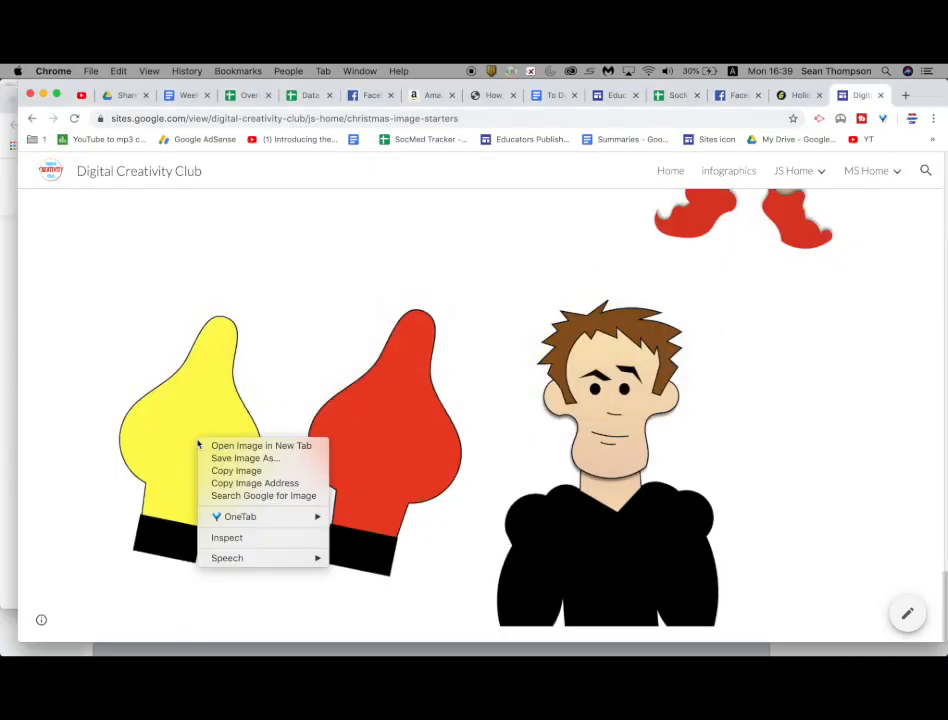
left_click(232, 470)
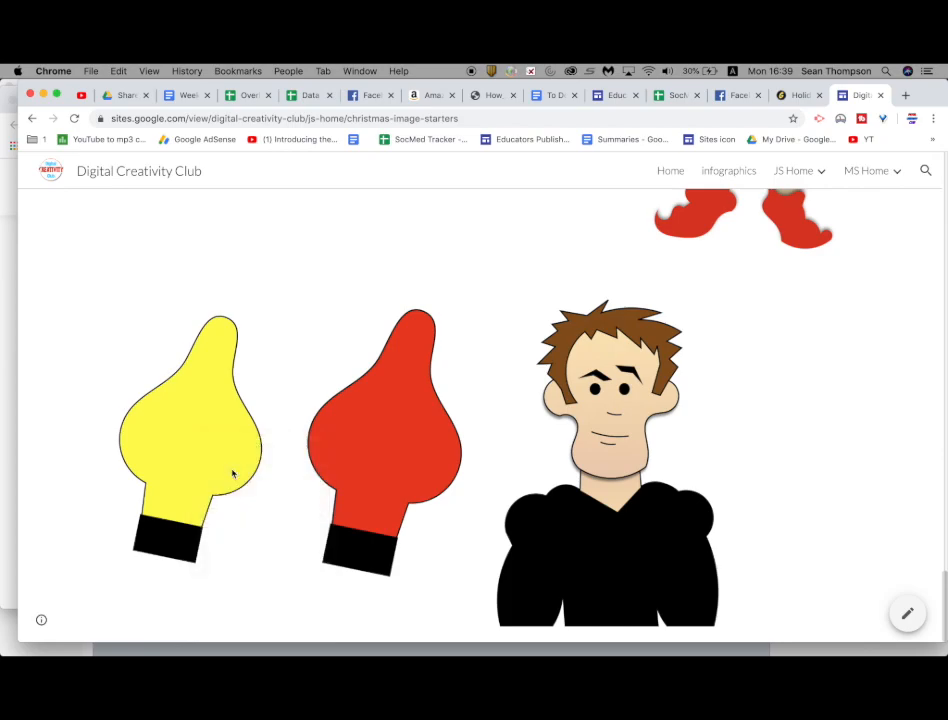
key("super+Tab")
key("super+v")
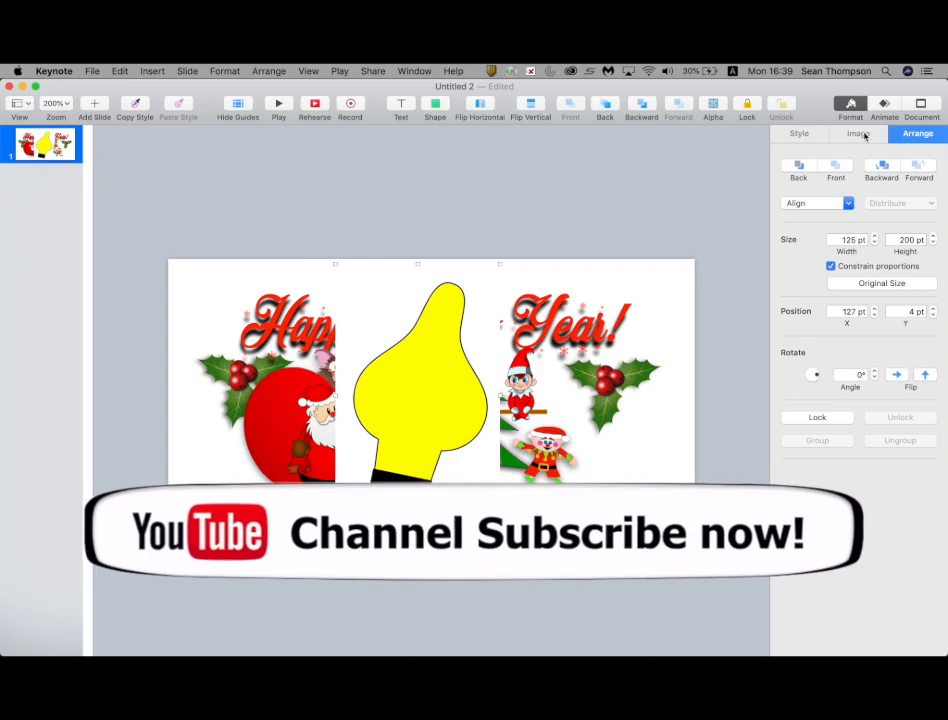
Remove the white background of the yellow bulb image with Instant Alpha.
left_click(865, 133)
left_click(836, 266)
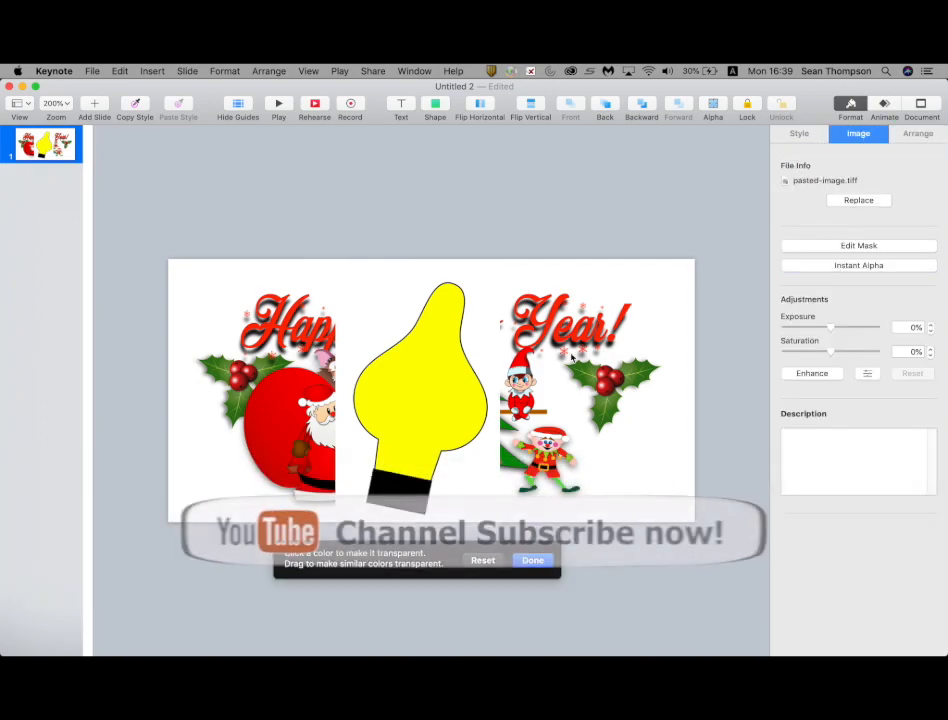
left_click_drag(476, 334, 484, 342)
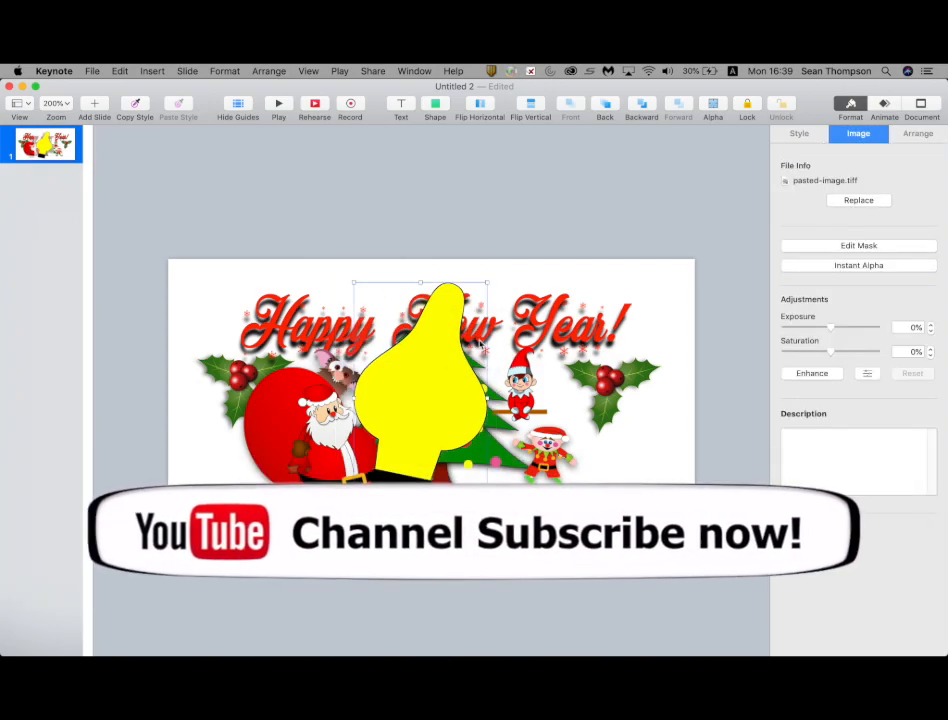
Shrink the yellow bulb to ornament size and place copies on the tree's left edge, lower right branch and centre.
left_click_drag(490, 272, 478, 415)
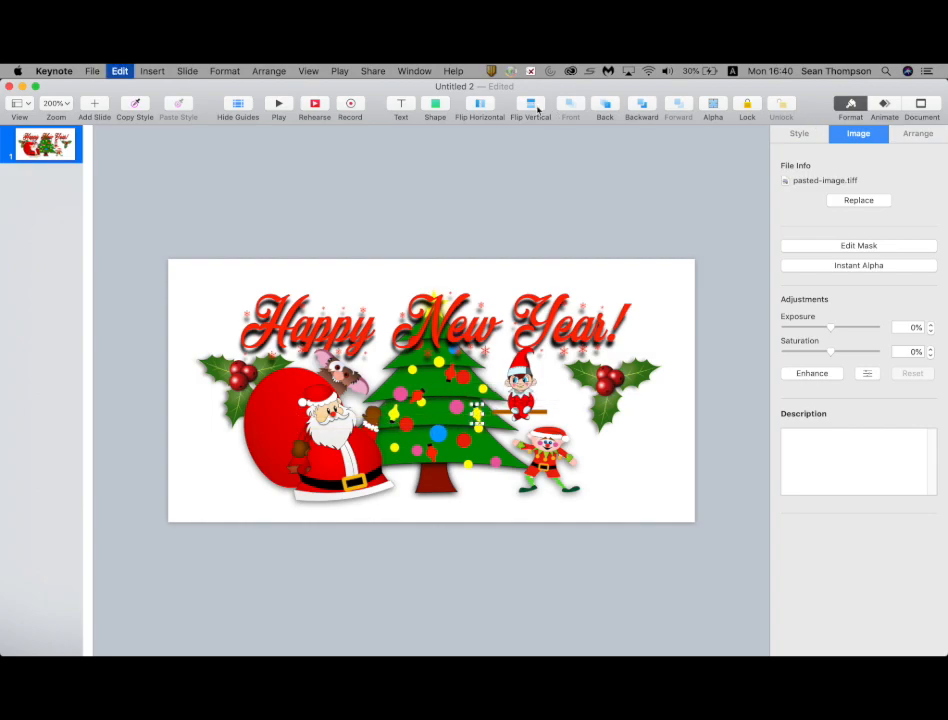
left_click_drag(490, 428, 450, 385)
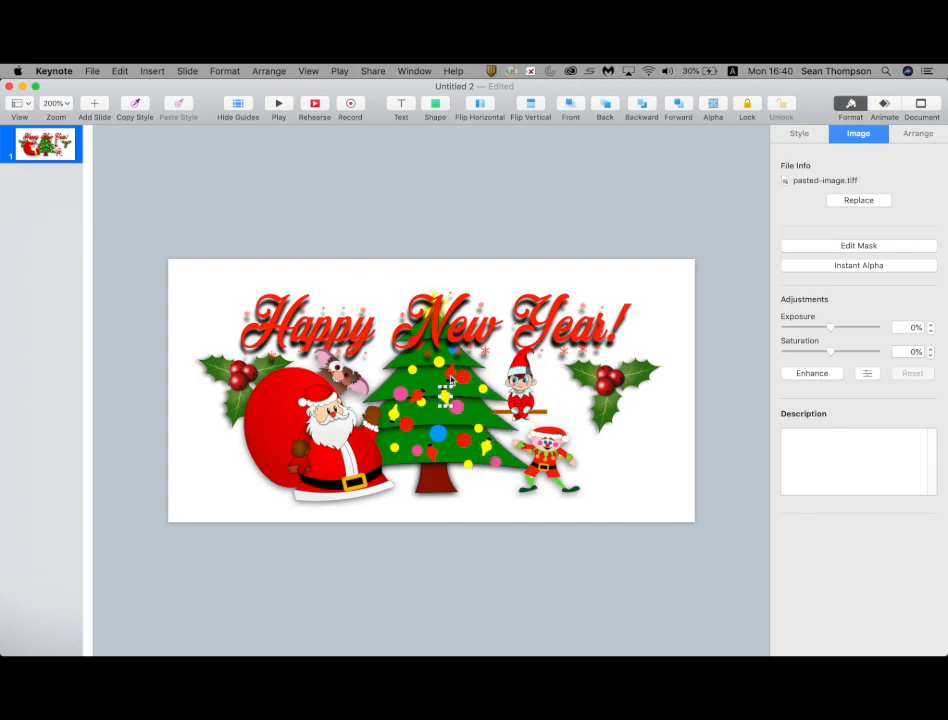
Group the three red light bulbs on the tree and give the group an Appear build-in effect.
left_click(450, 380, "shift")
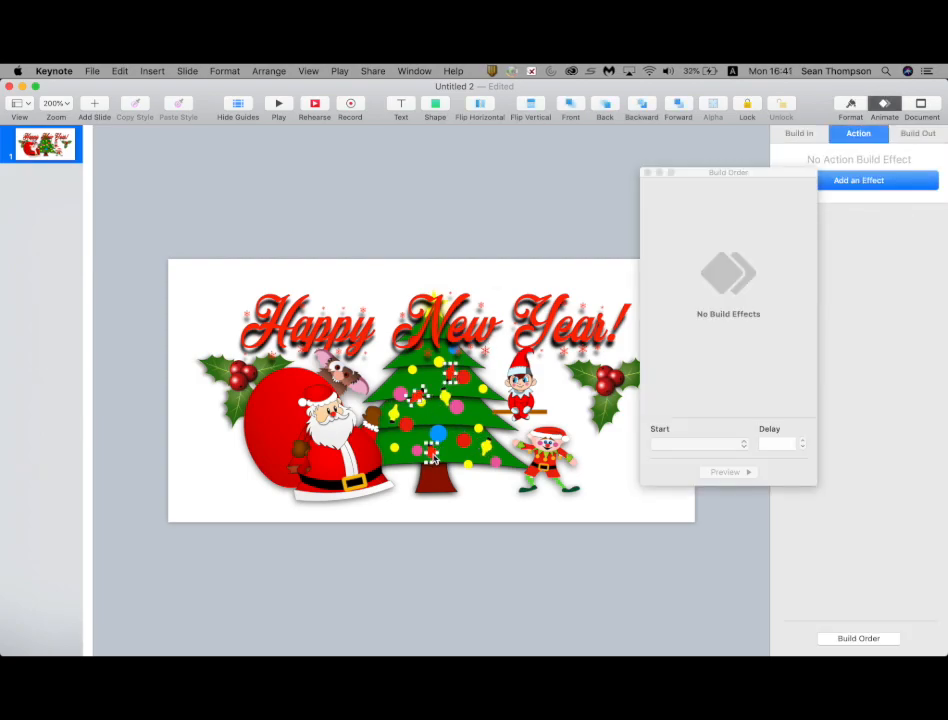
key("alt+super+g")
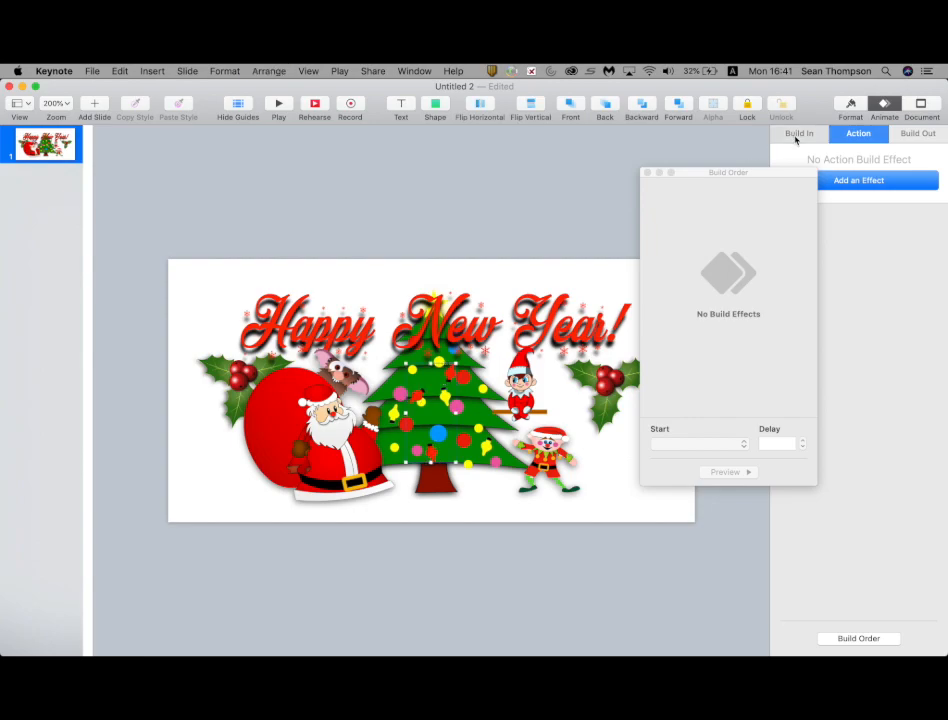
left_click(797, 136)
left_click(842, 180)
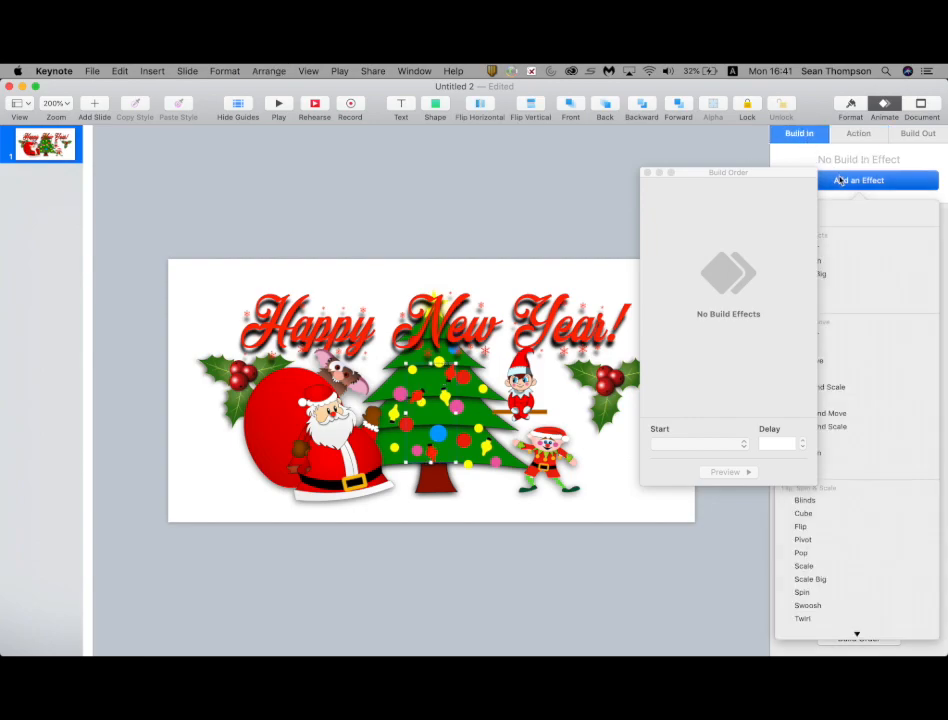
left_click(840, 253)
Give the yellow light bulb group an Appear build-in effect that starts After Build 1.
left_click(447, 398)
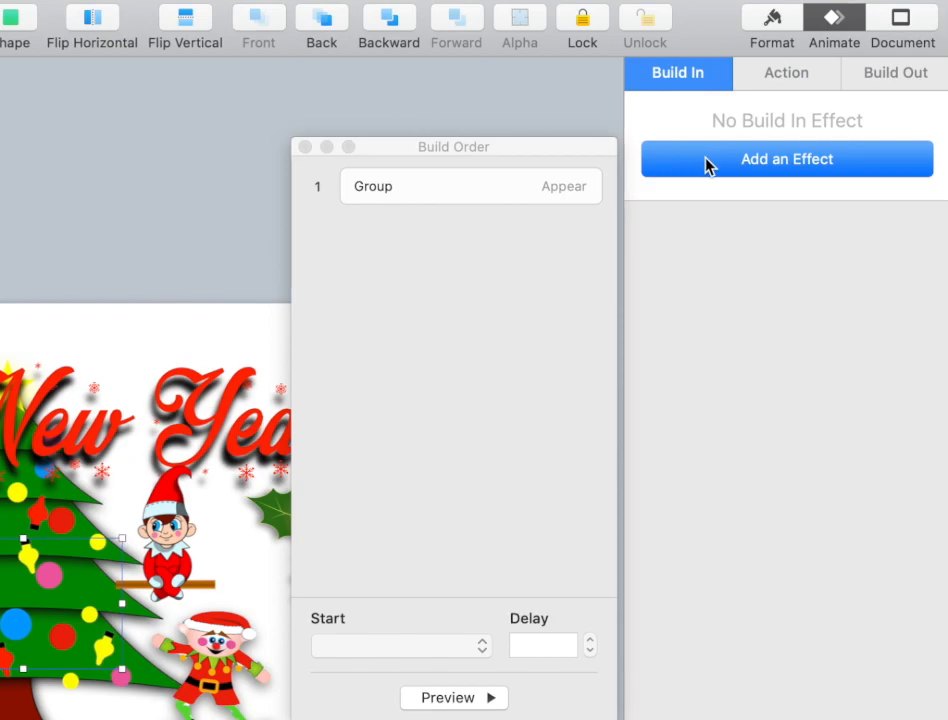
left_click(818, 183)
left_click(709, 286)
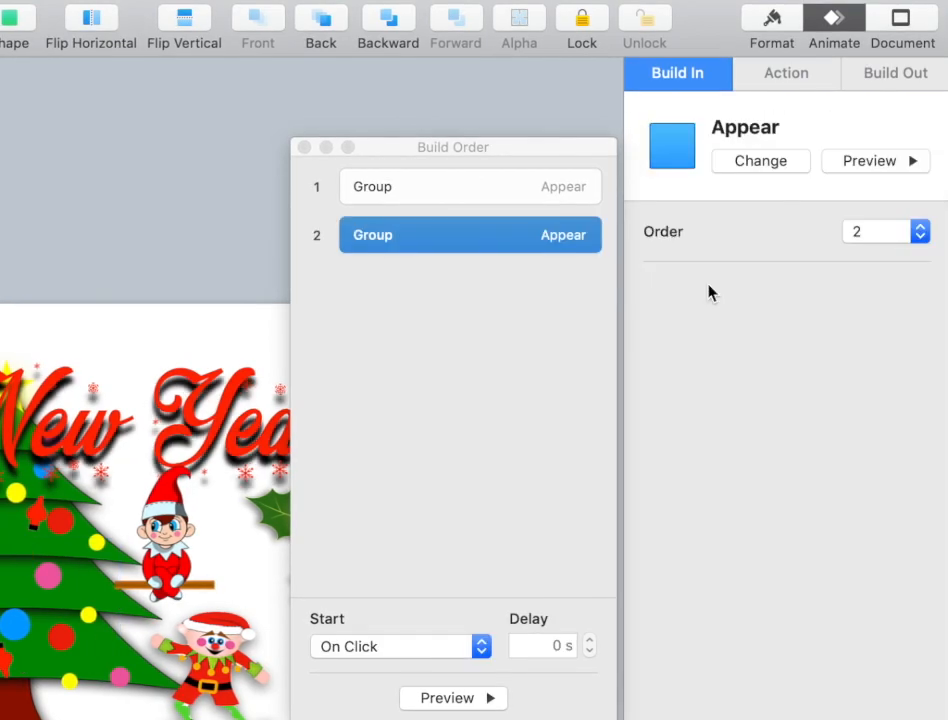
left_click(395, 648)
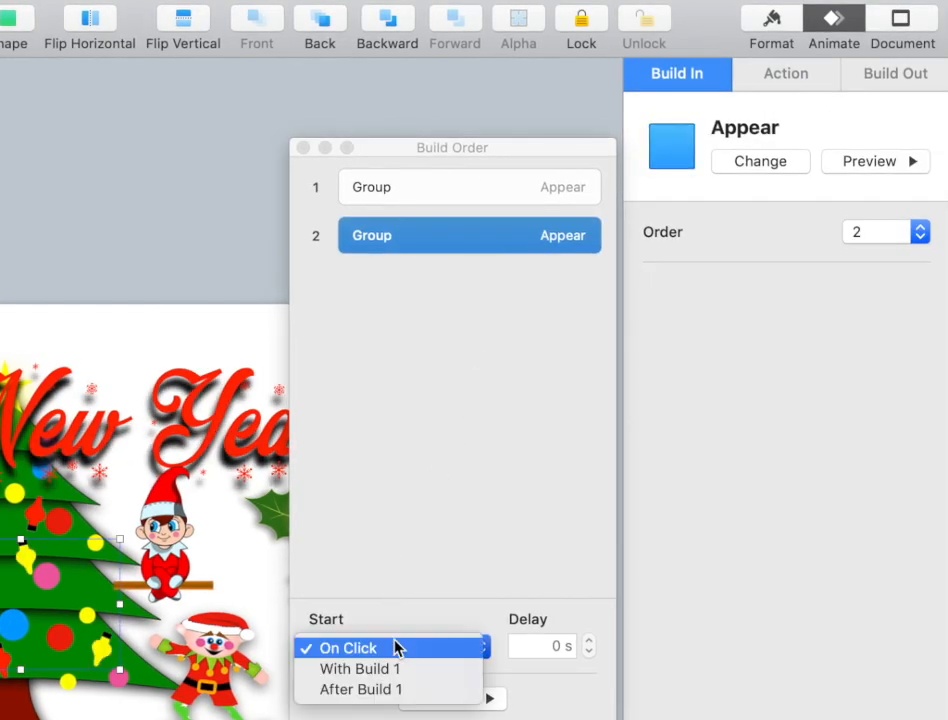
left_click(421, 692)
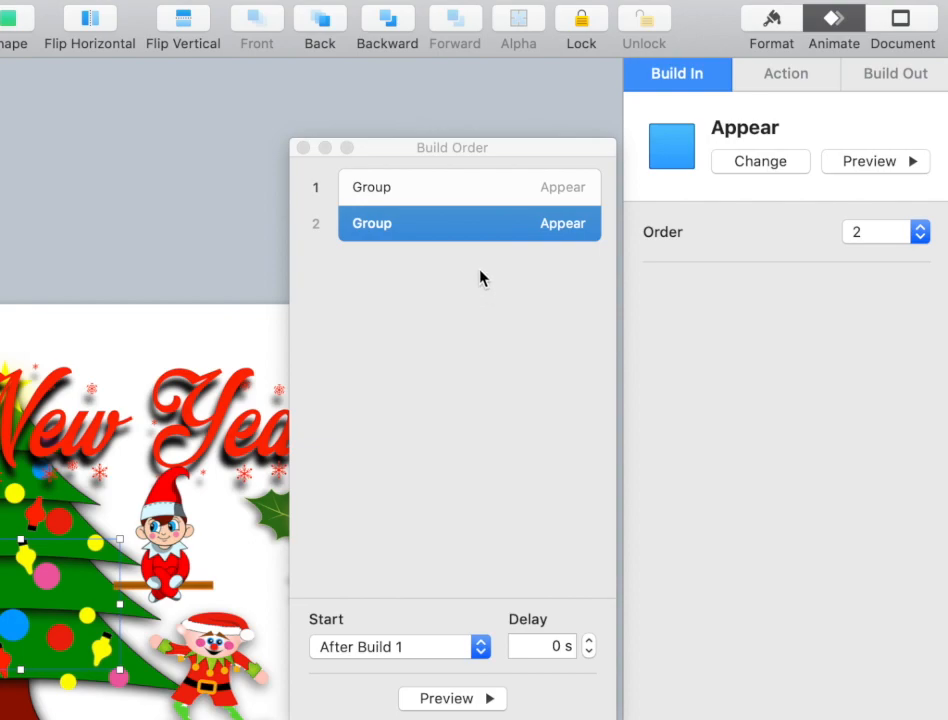
Add a Blink action effect to both the red and yellow bulb groups.
left_click(35, 530)
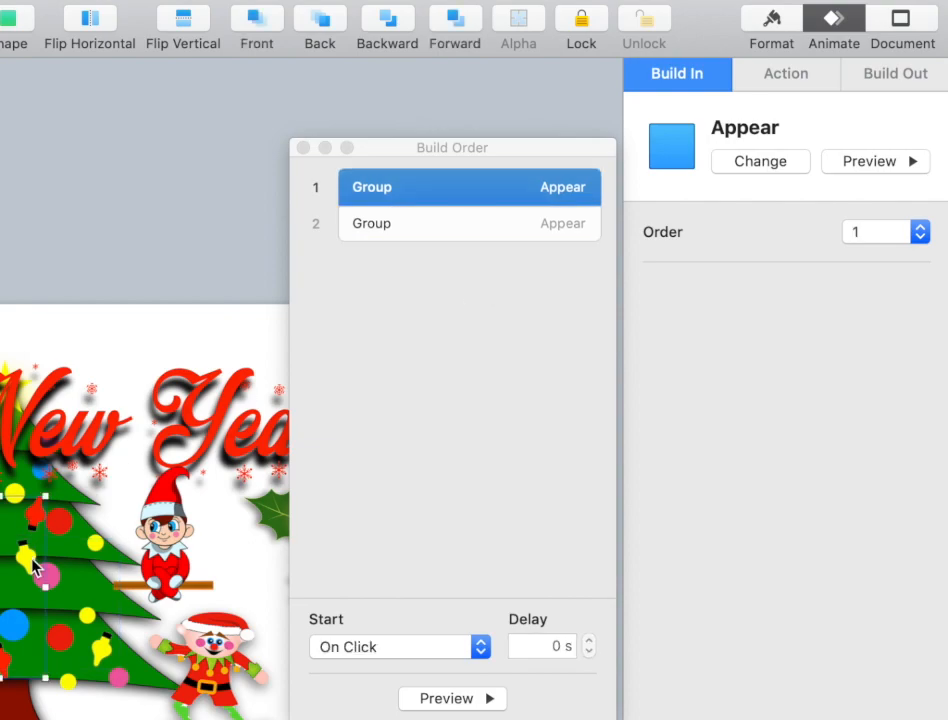
left_click(35, 567, "shift")
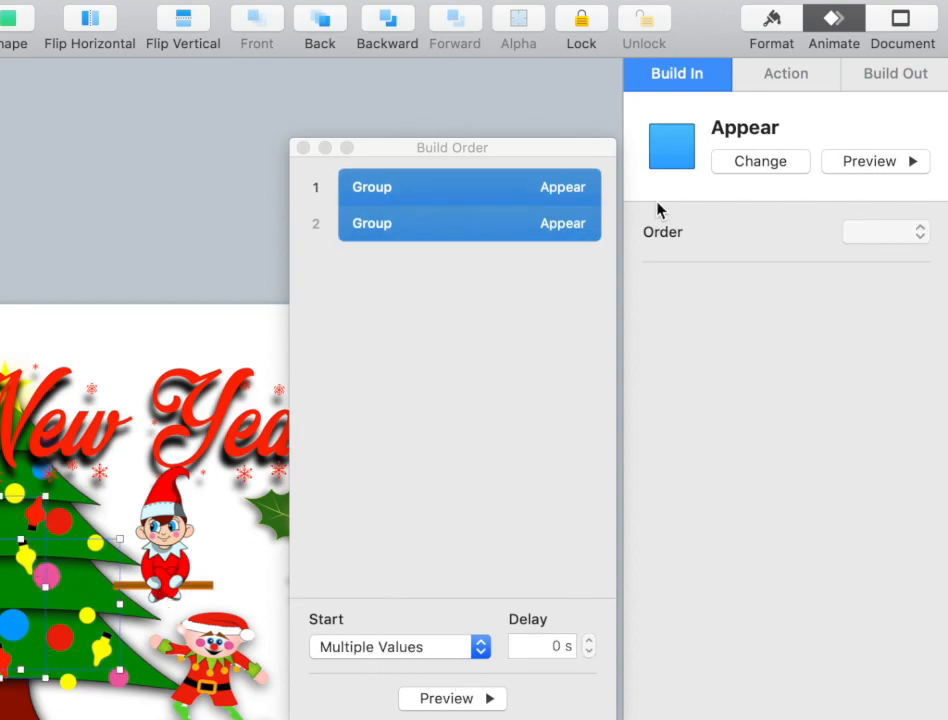
left_click(789, 74)
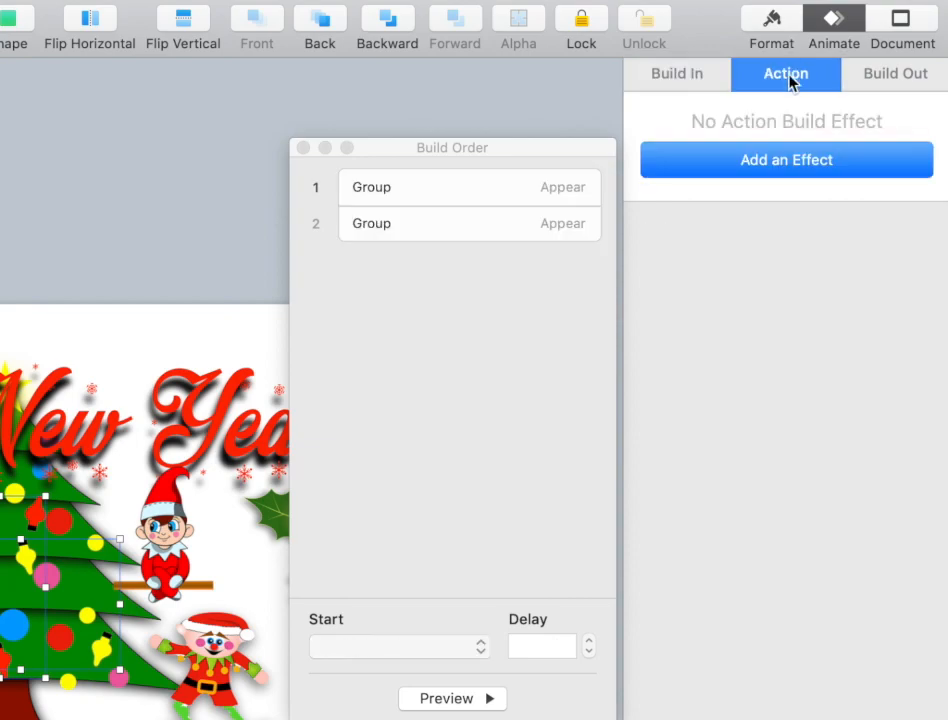
left_click(769, 163)
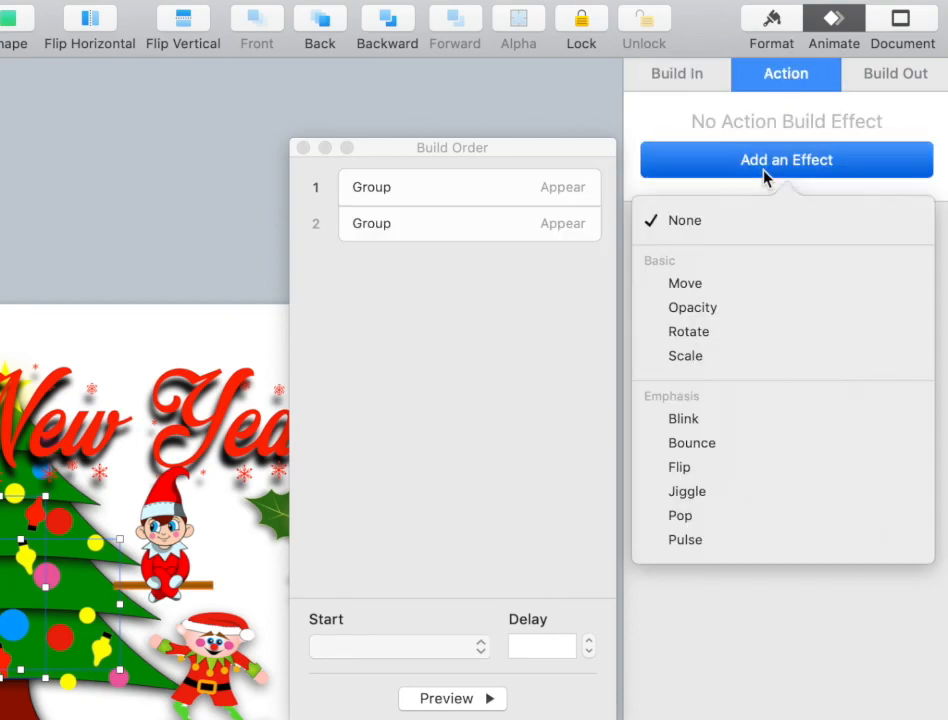
left_click(724, 428)
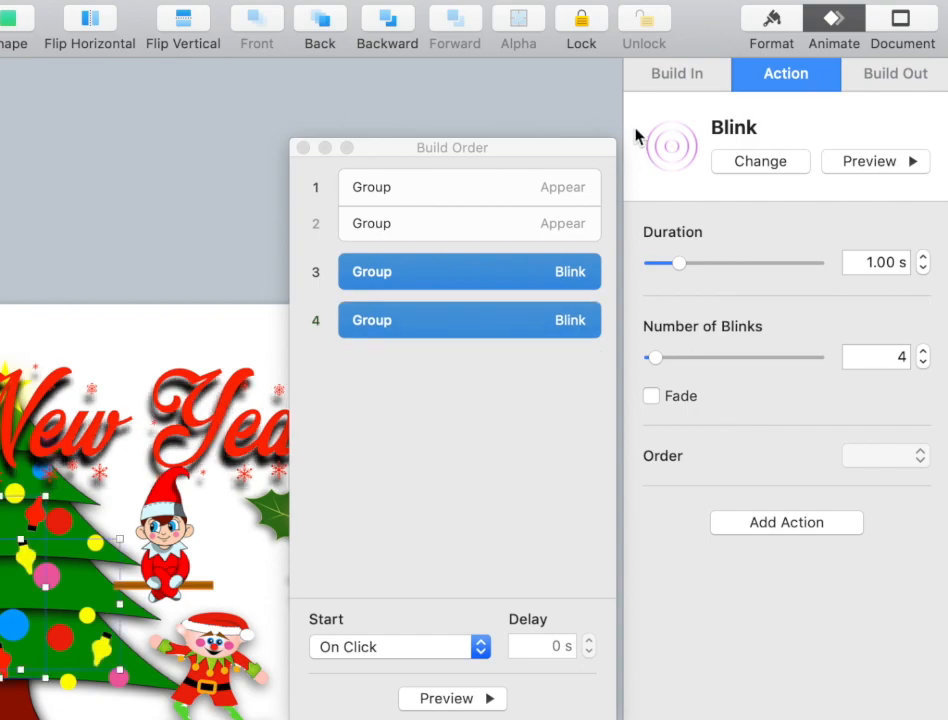
Close the build order window and move the "Happy New Year!" text slightly higher on the slide.
left_click(303, 148)
left_click(108, 164)
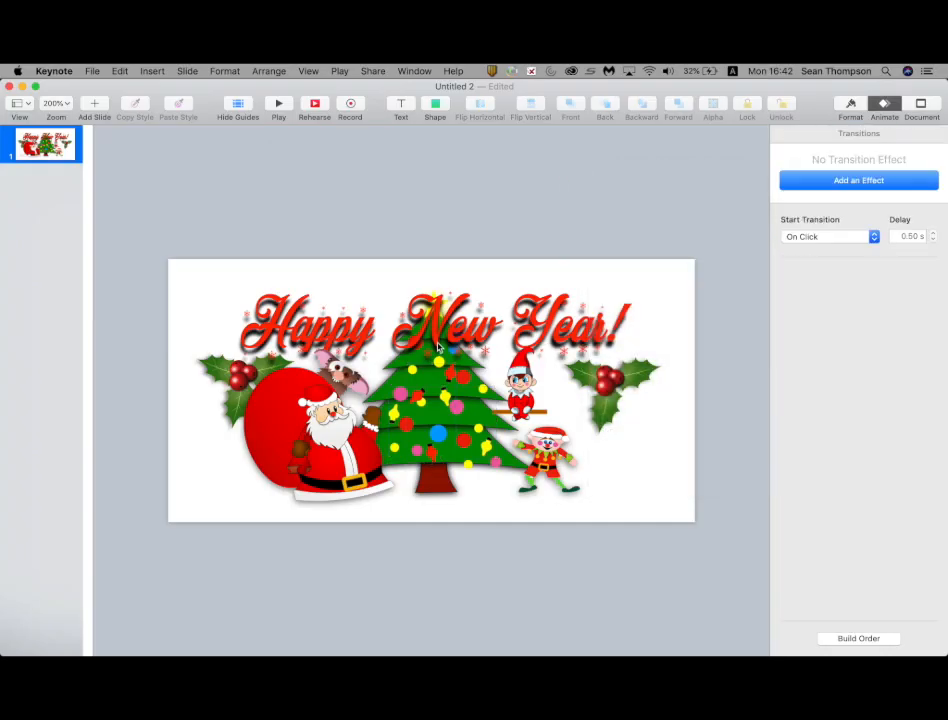
left_click_drag(5, 452, 8, 444)
left_click_drag(437, 337, 437, 337)
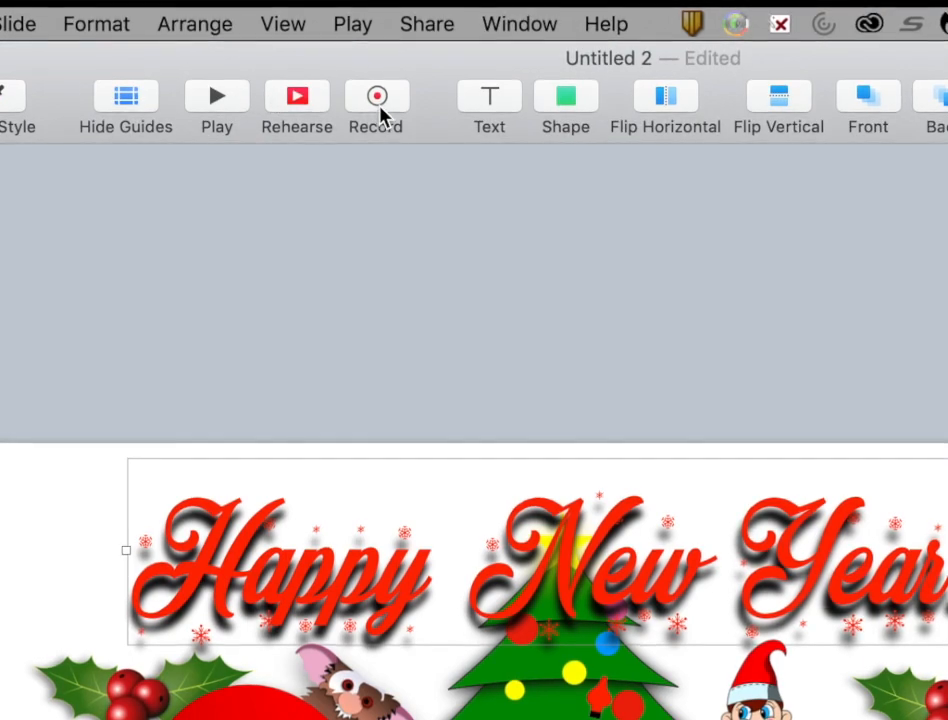
Record the slideshow through all its bulb builds, stop the recording and exit the presenter display.
left_click(366, 28)
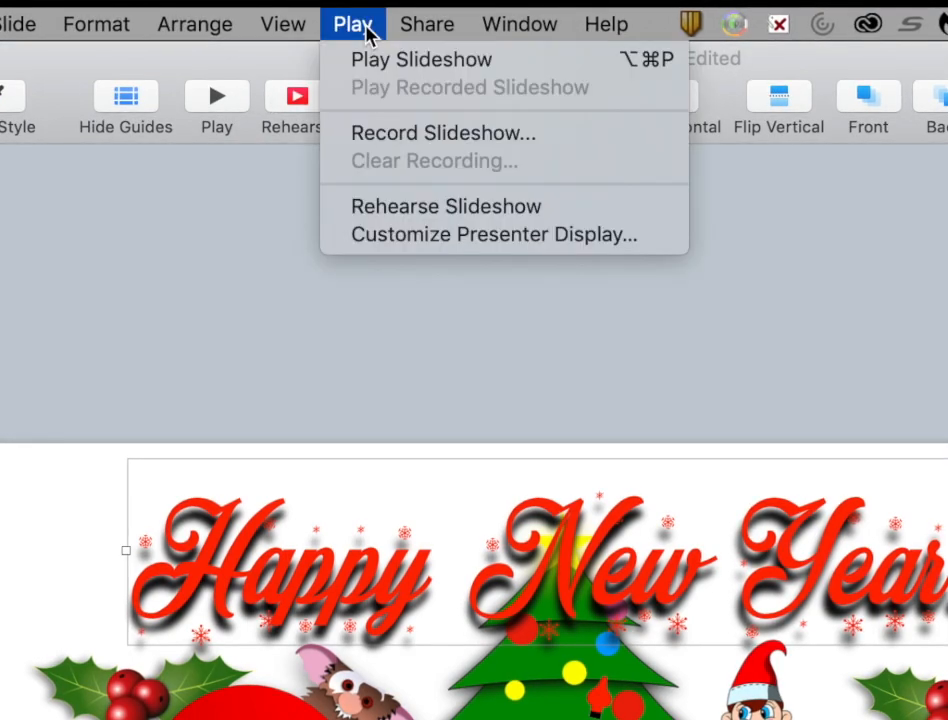
left_click(410, 140)
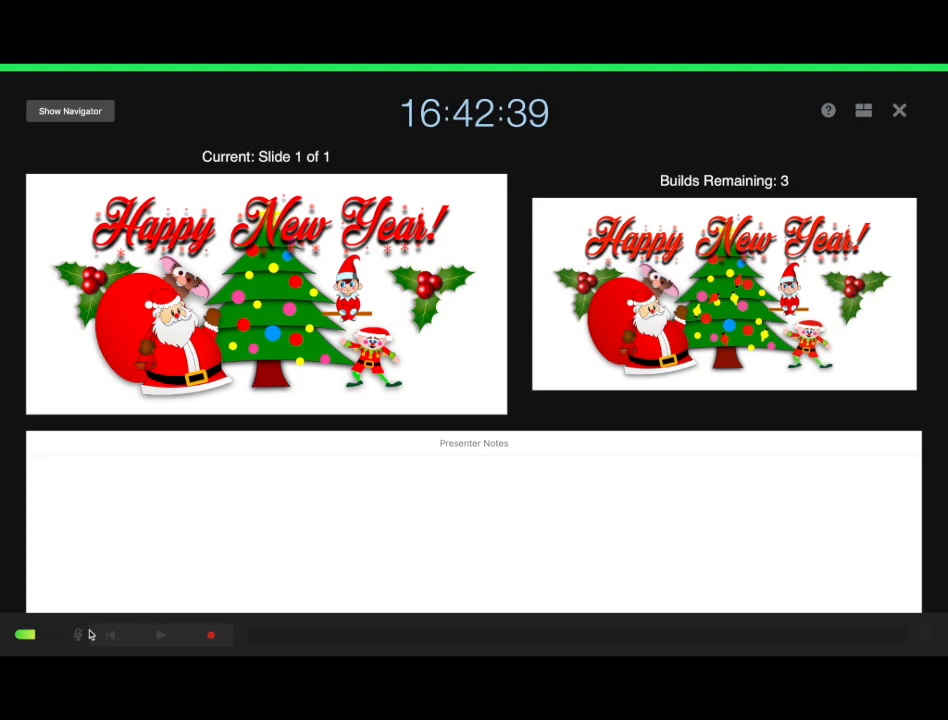
left_click(211, 635)
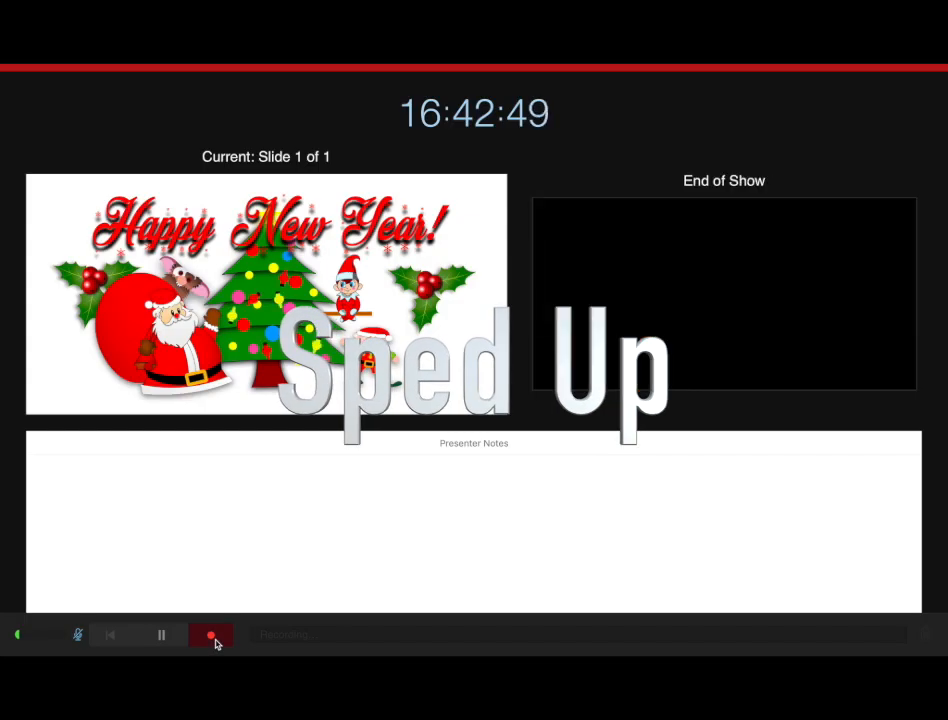
left_click(212, 636)
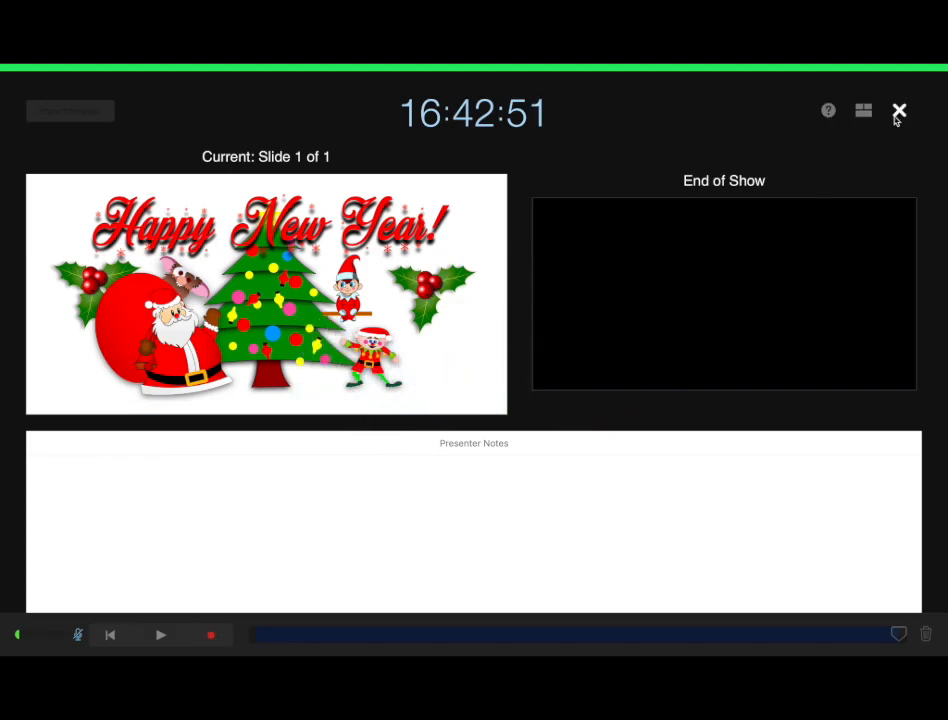
left_click(900, 111)
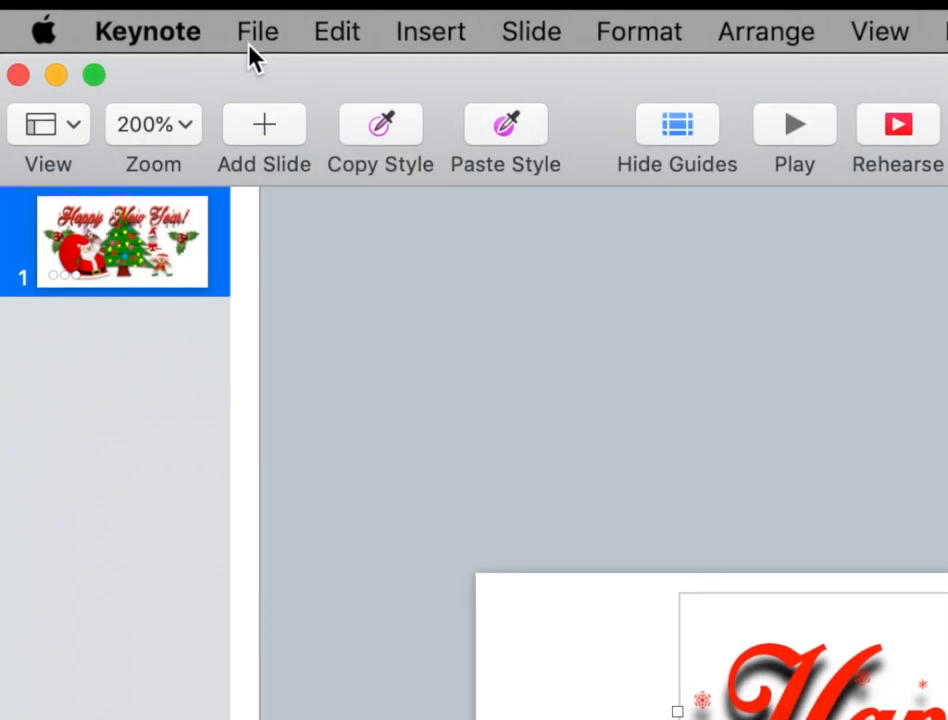
Export slide 1 as a Large, 24 fps animated GIF named Gif on the Desktop.
left_click(98, 70)
mouse_move(457, 427)
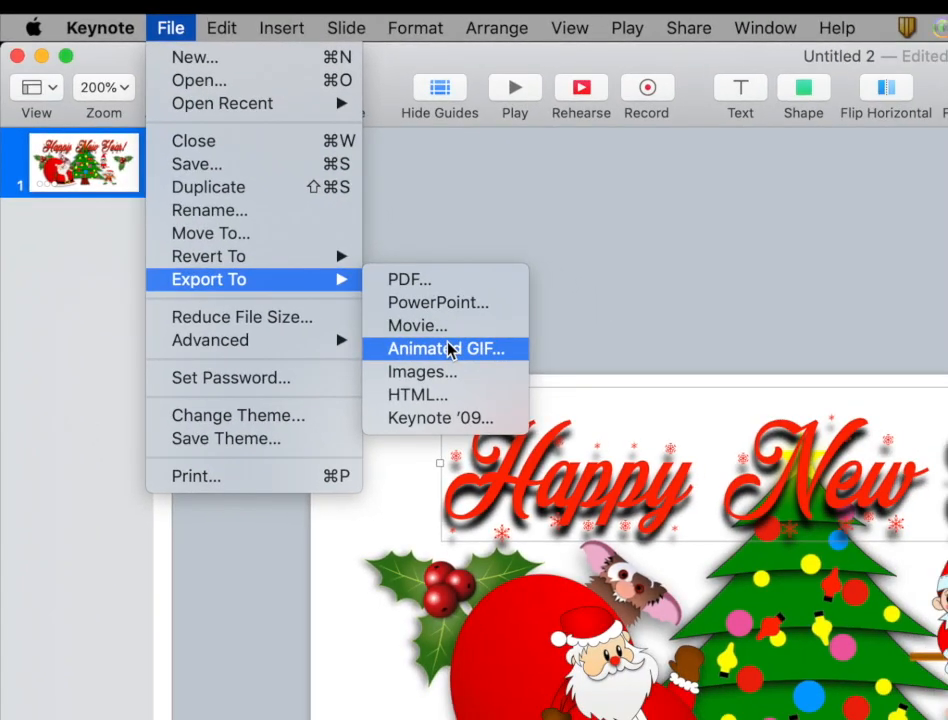
left_click(447, 348)
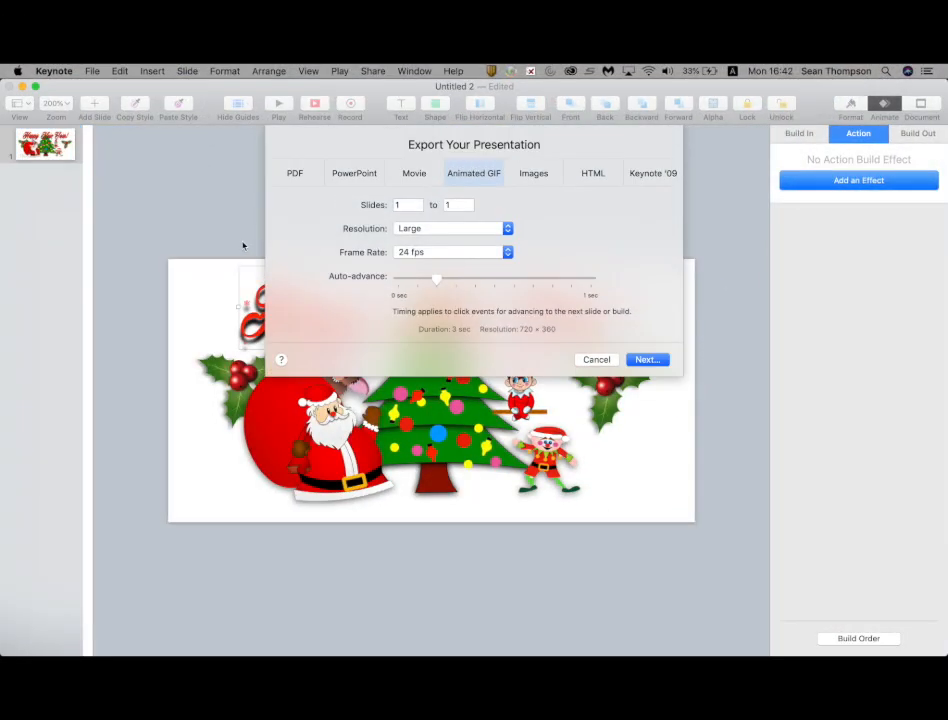
left_click(645, 360)
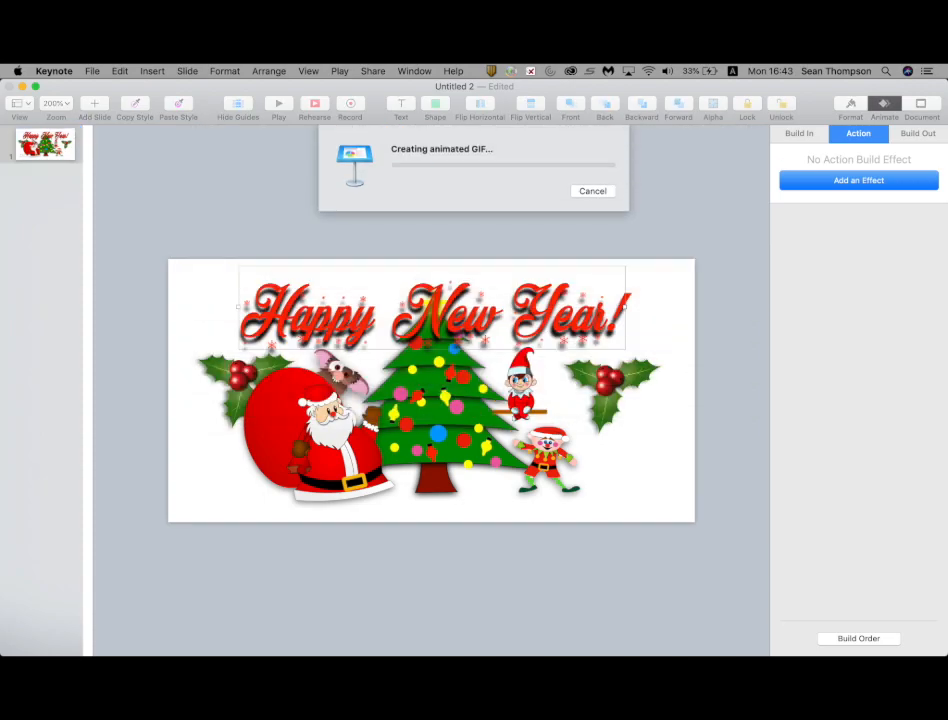
Switch to Finder and preview the exported Gif file in the Desktop folder.
key("super+Tab")
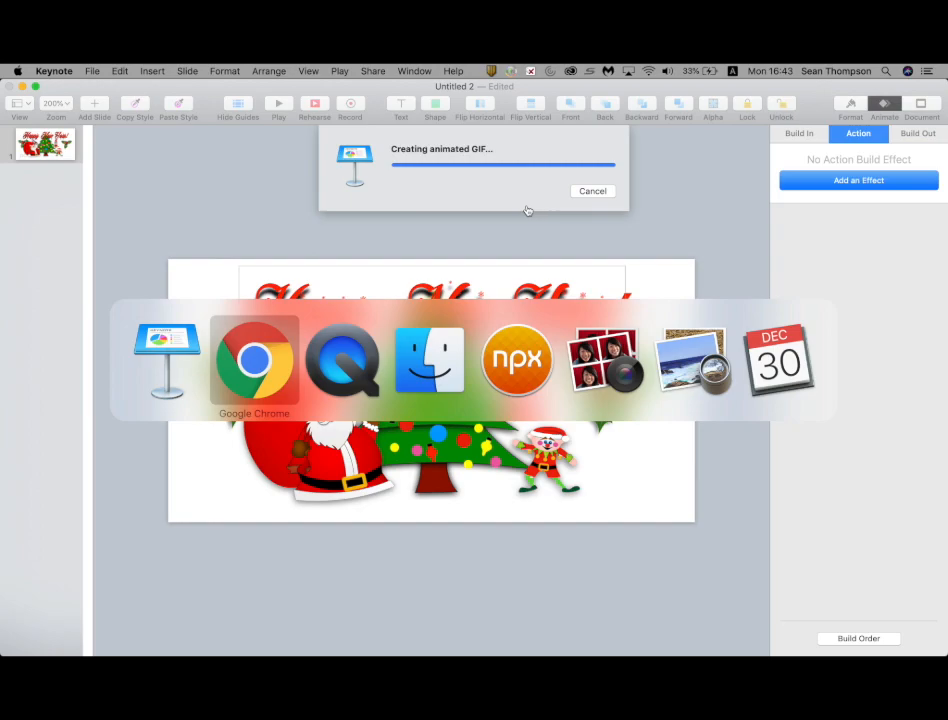
key("super+Tab")
key("super+Tab")
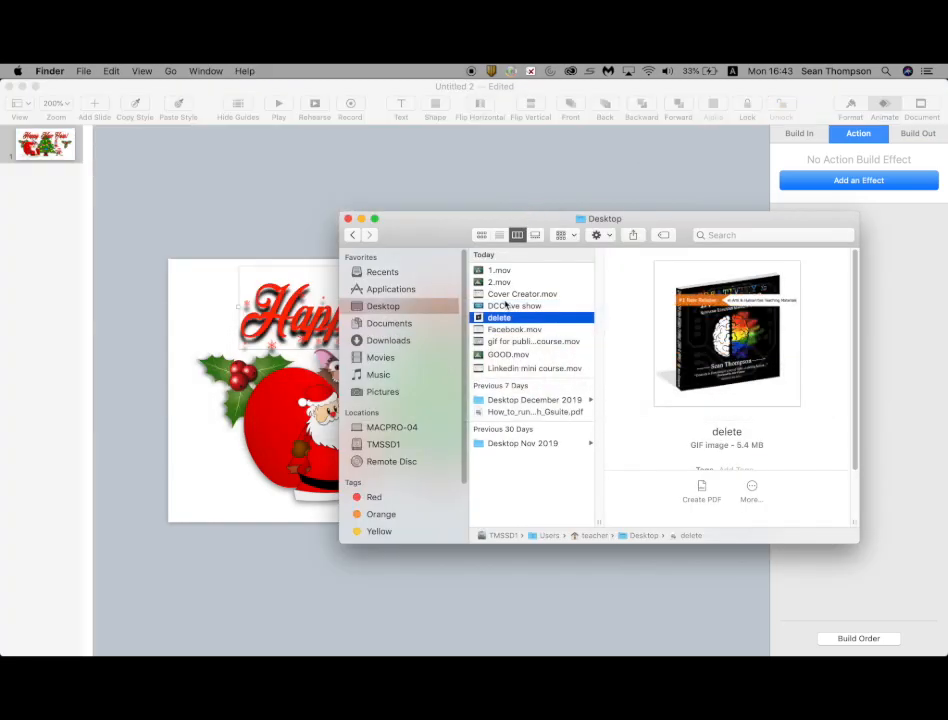
left_click(508, 330)
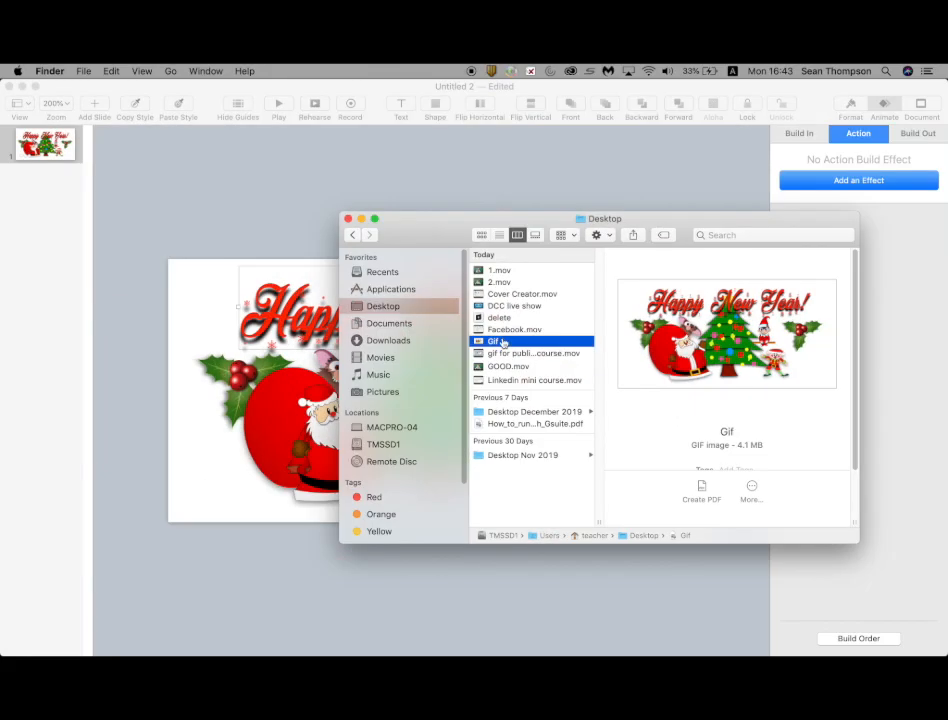
Switch to Chrome and bring the Gmail inbox window to the front.
key("super+Tab")
key("super+Tab")
left_click(9, 215)
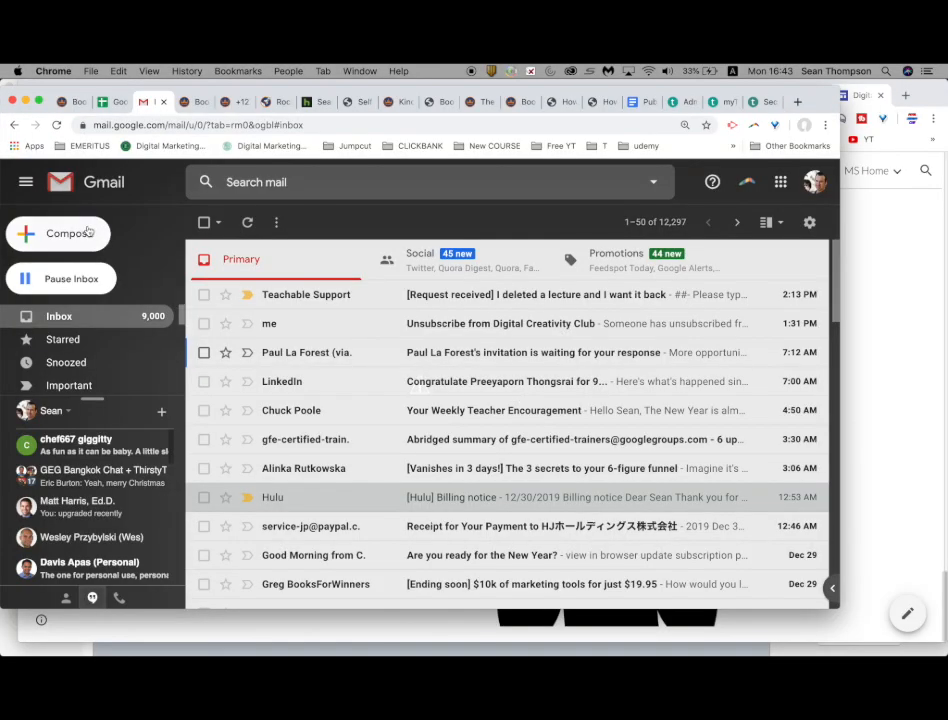